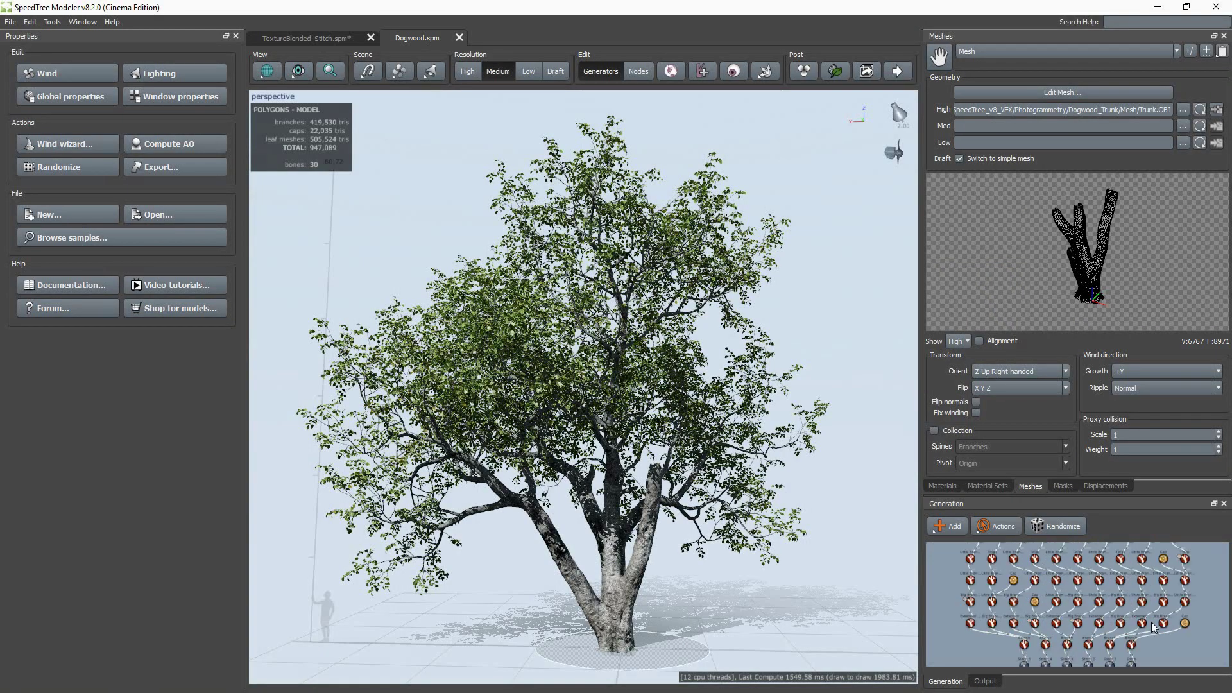
# Step: Examine the finished dogwood model, its generator graph, and a branch and stitch where they meet the scanned trunk
pyautogui.scroll(5, 1186, 644)
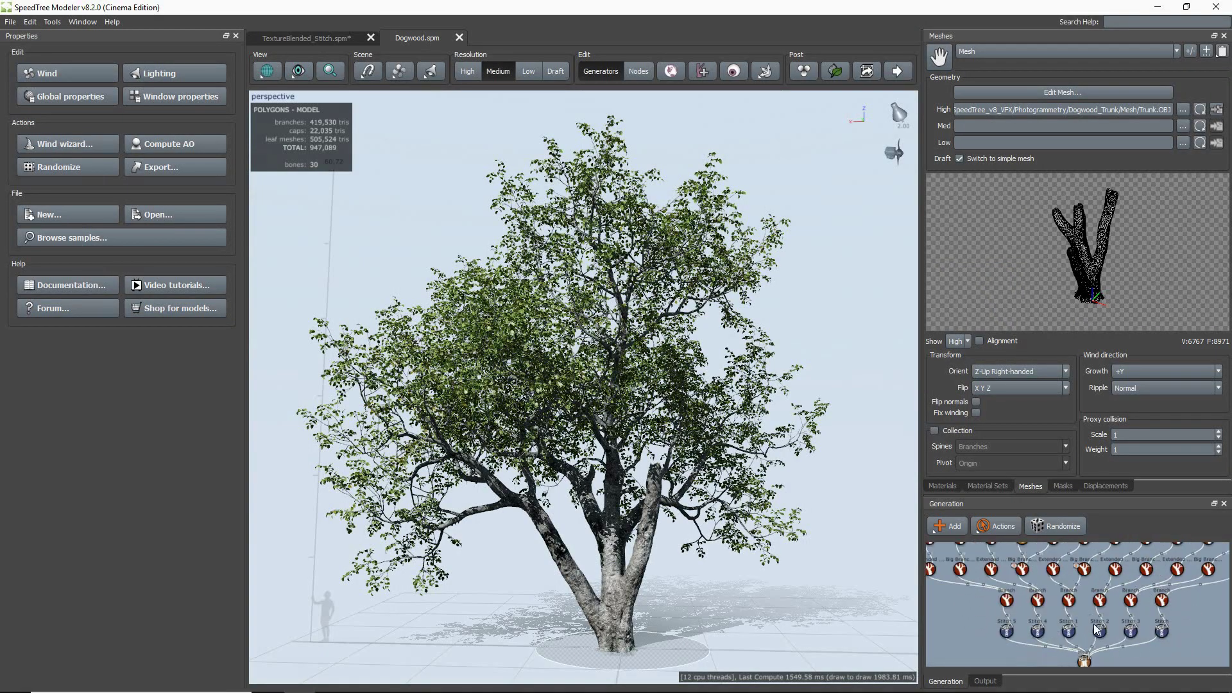
pyautogui.scroll(5, 722, 560)
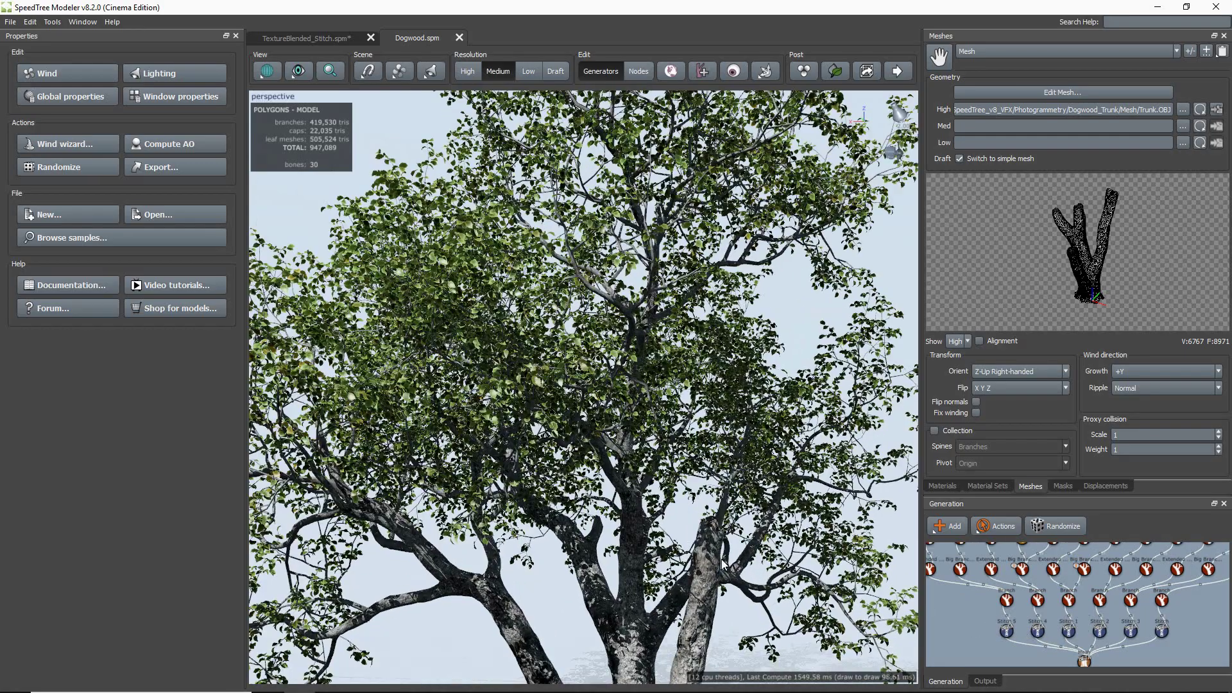
pyautogui.moveTo(722, 559); pyautogui.dragTo(714, 473, button='middle')
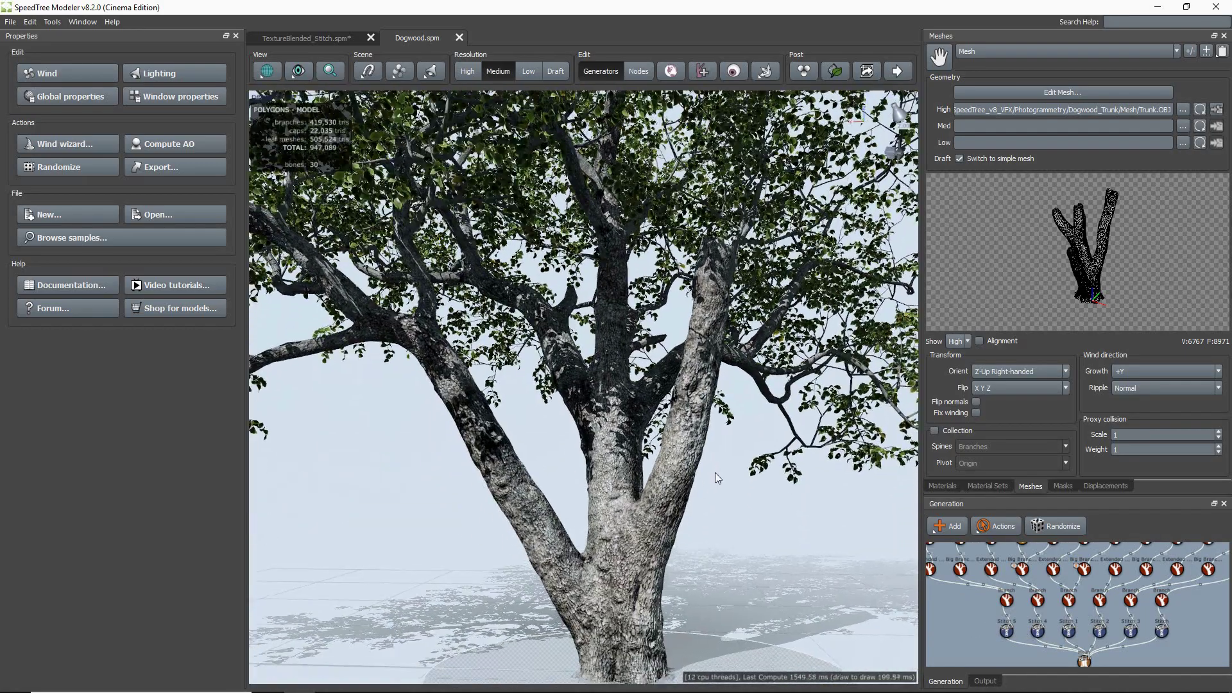
pyautogui.moveTo(715, 473); pyautogui.dragTo(747, 483)
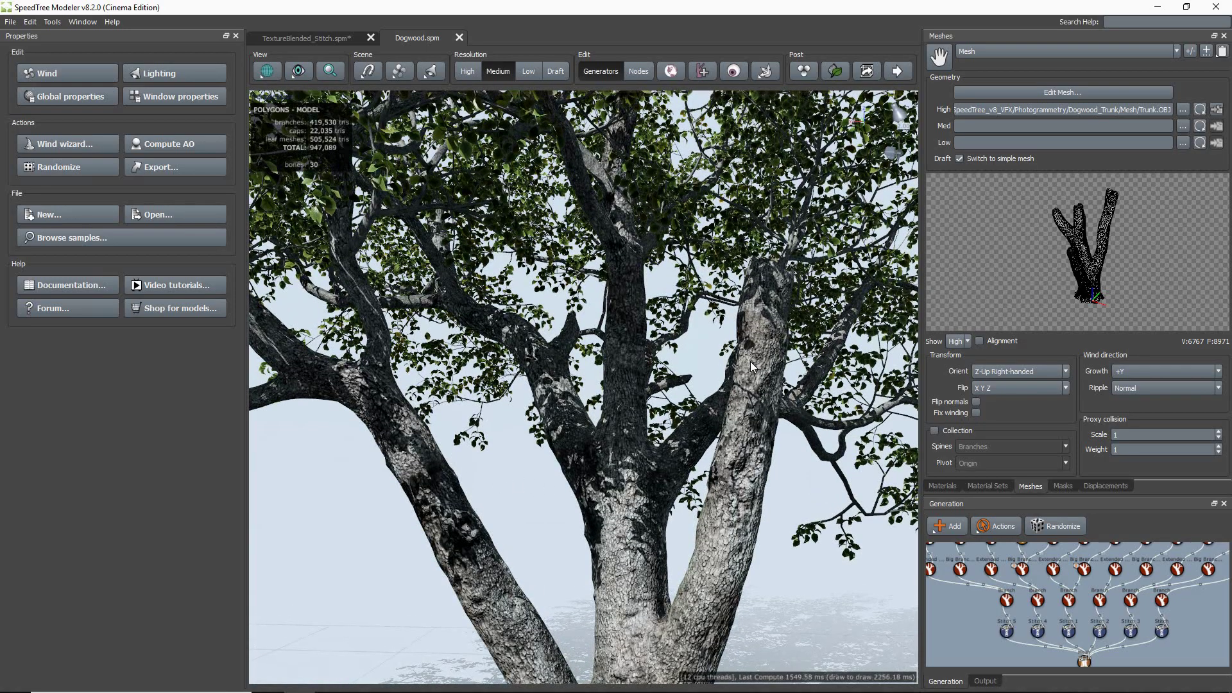
pyautogui.moveTo(749, 360); pyautogui.dragTo(395, 425)
pyautogui.click(747, 337)
pyautogui.click(414, 464)
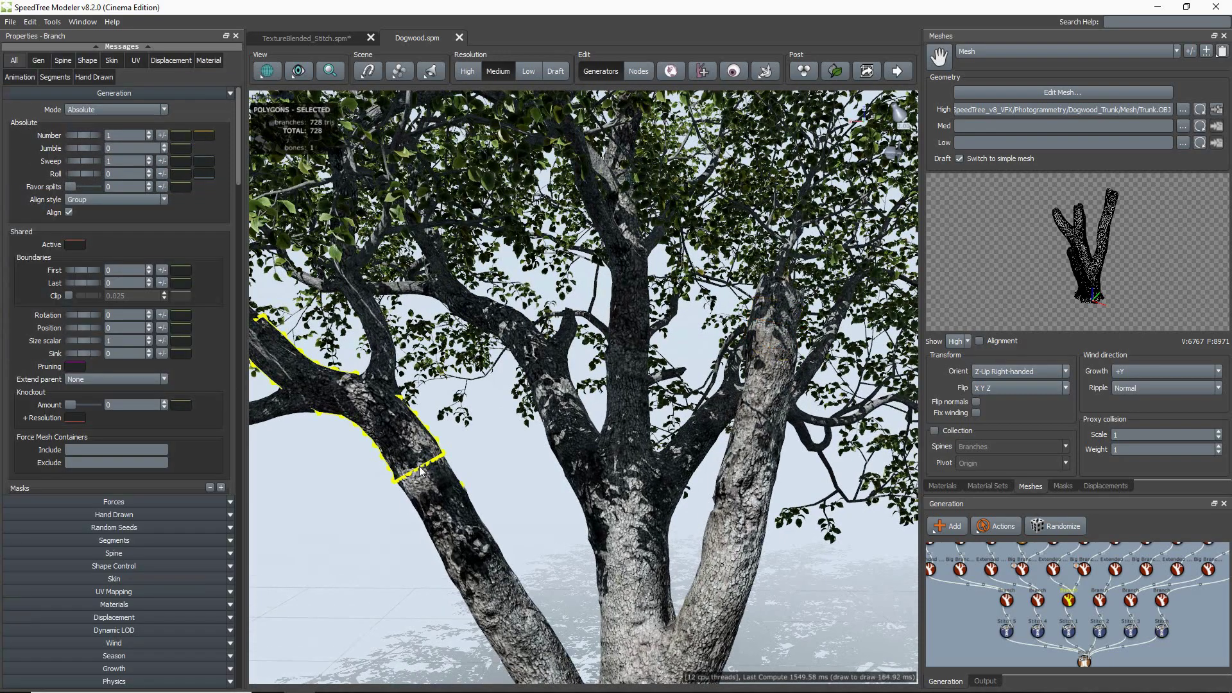
pyautogui.click(424, 478)
pyautogui.moveTo(544, 475)
pyautogui.mouseDown()
pyautogui.moveTo(550, 466)
pyautogui.moveTo(525, 480)
pyautogui.mouseUp()
pyautogui.scroll(-3, 525, 480)
pyautogui.scroll(-3, 525, 480)
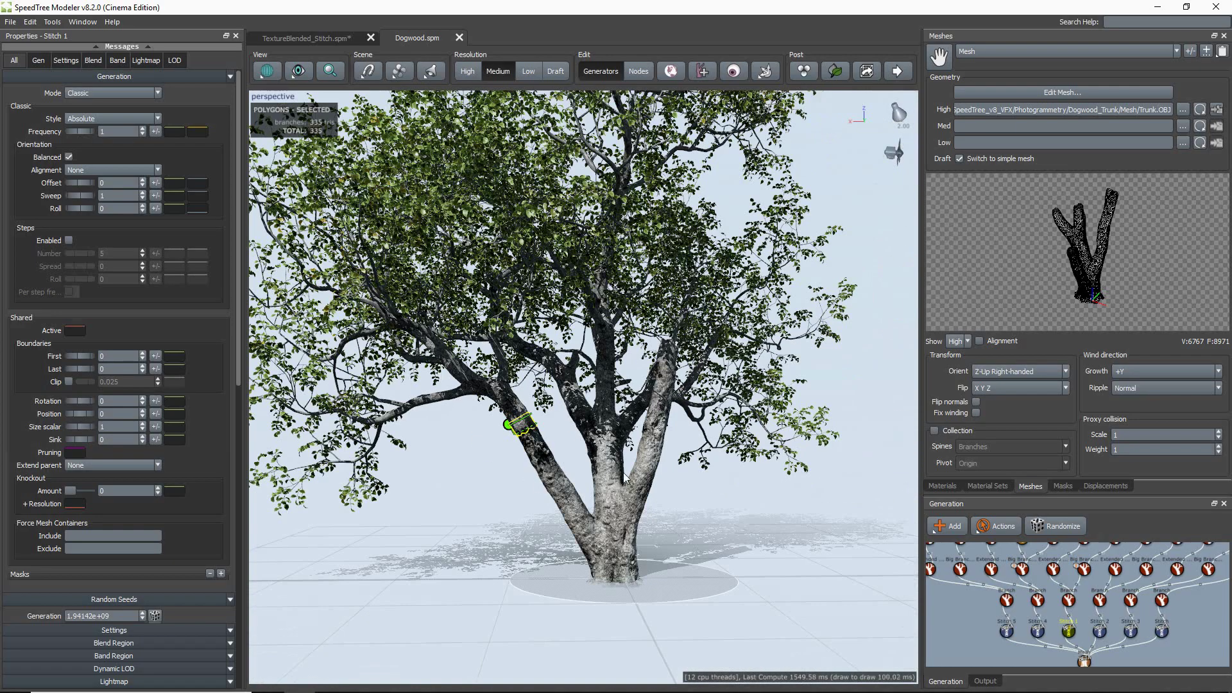
pyautogui.moveTo(671, 364); pyautogui.dragTo(696, 500, button='middle')
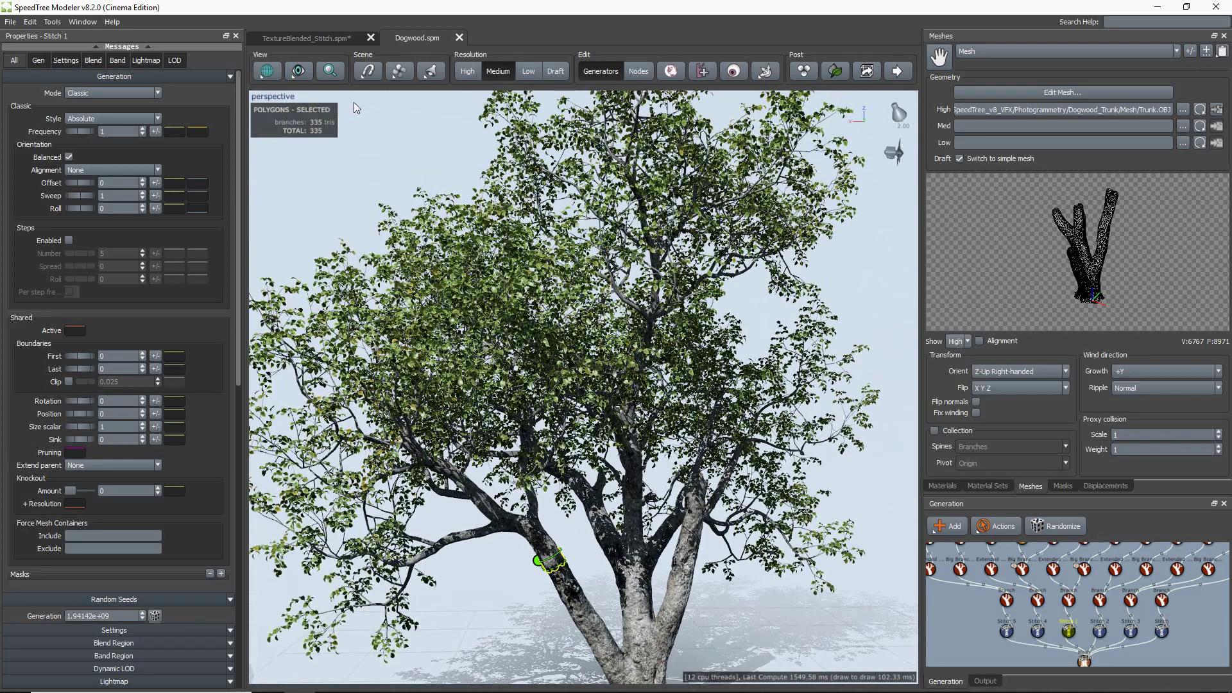
# Step: Switch to the TextureBlended_Stitch.spm model and import Trunk.OBJ as a new mesh
pyautogui.click(329, 37)
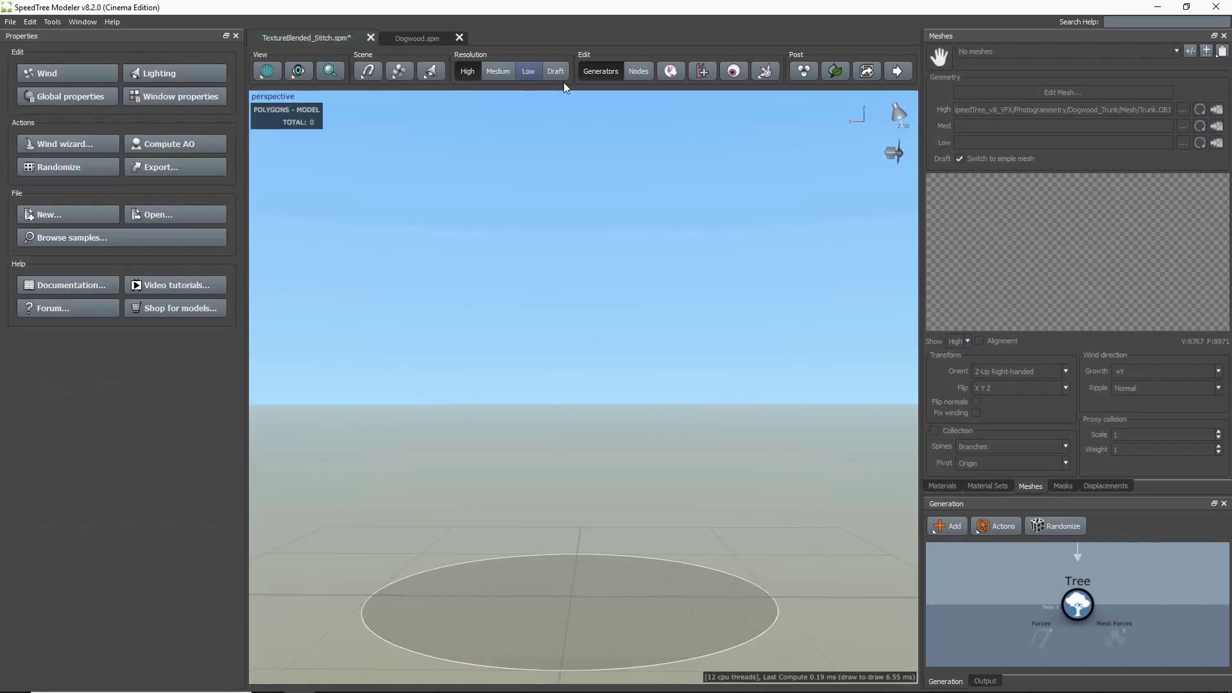
pyautogui.click(1207, 51)
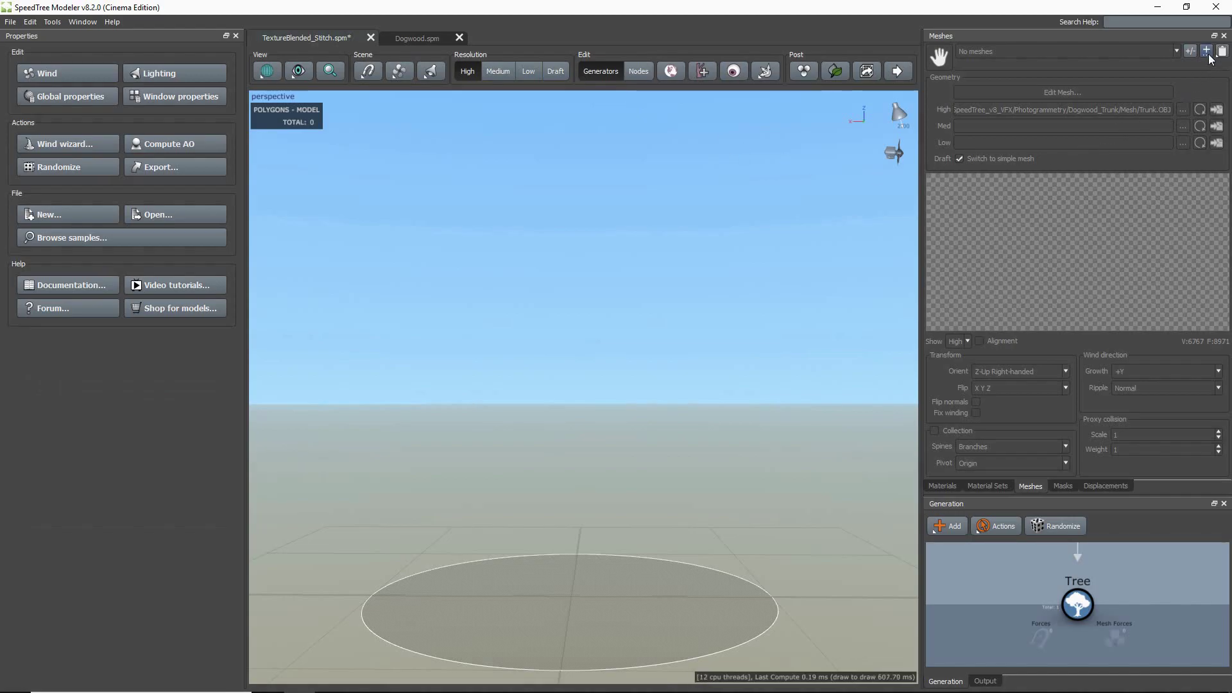
pyautogui.doubleClick(520, 195)
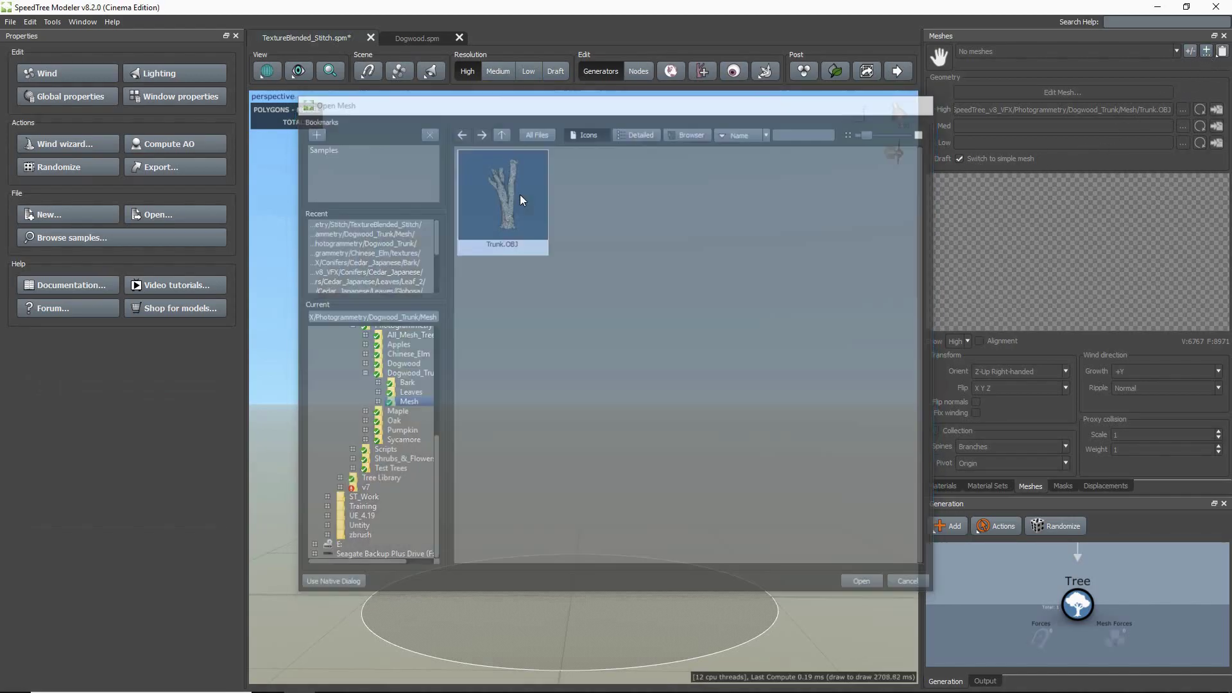
pyautogui.click(730, 536)
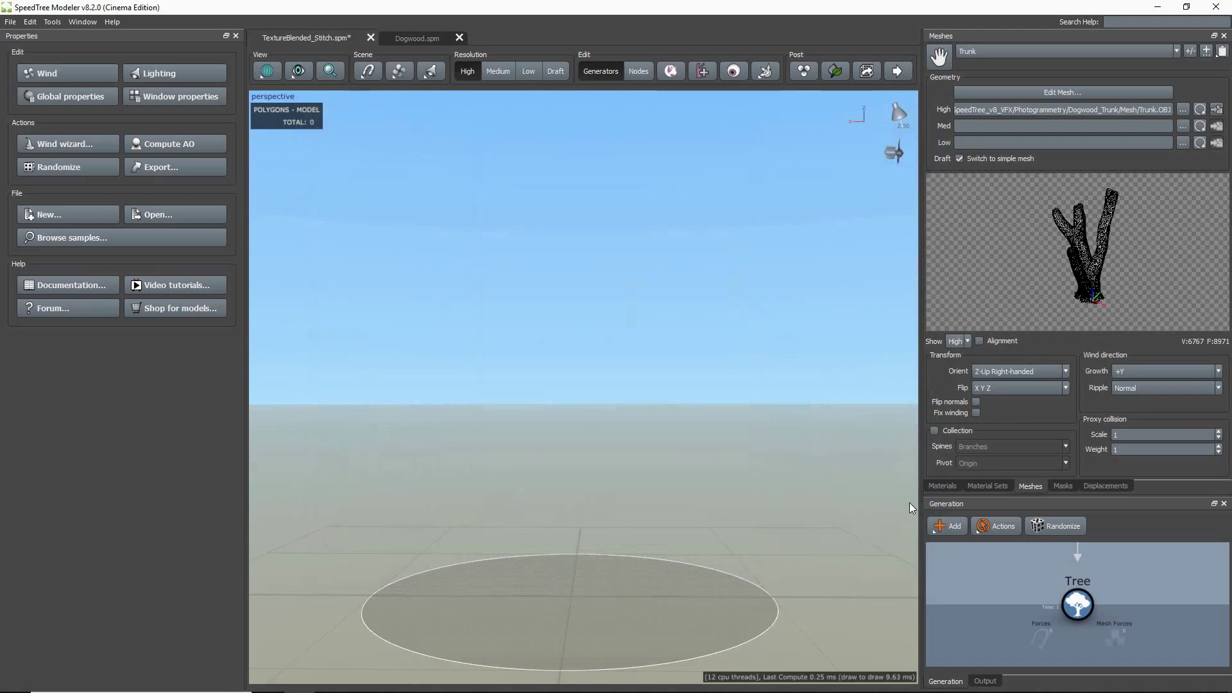
# Step: Add a new material from Dogwood_Trunk_Color.png and close its normal map selection without choosing a file
pyautogui.click(939, 488)
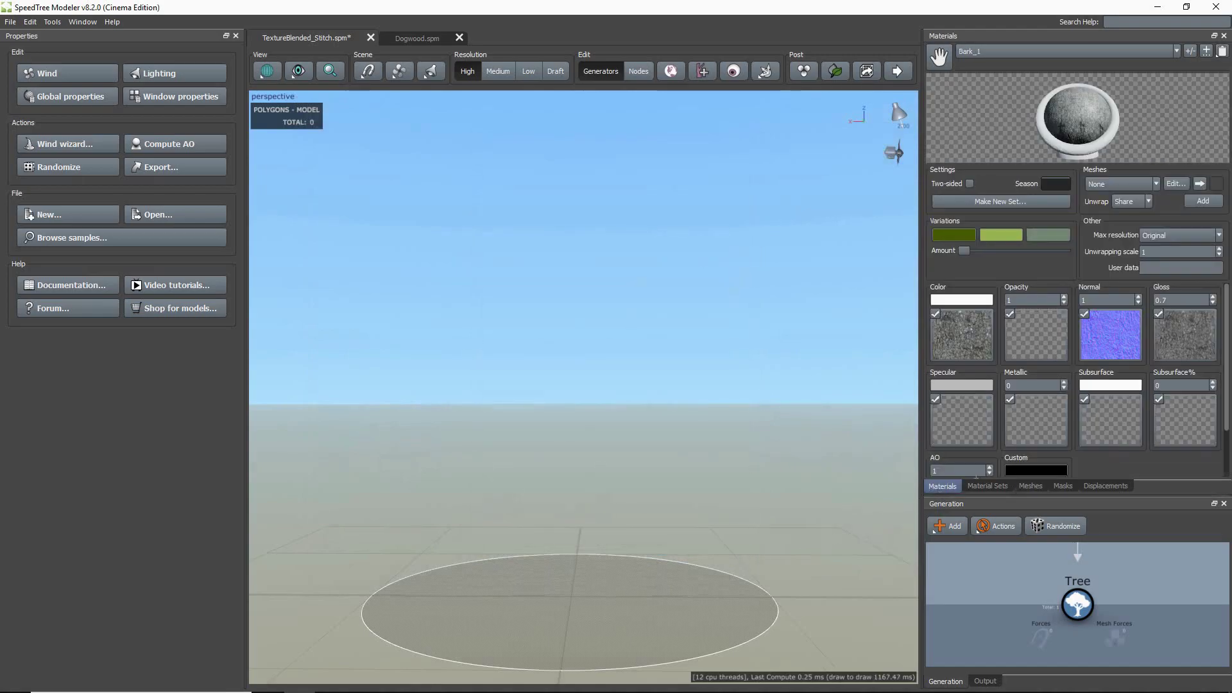
pyautogui.click(1206, 52)
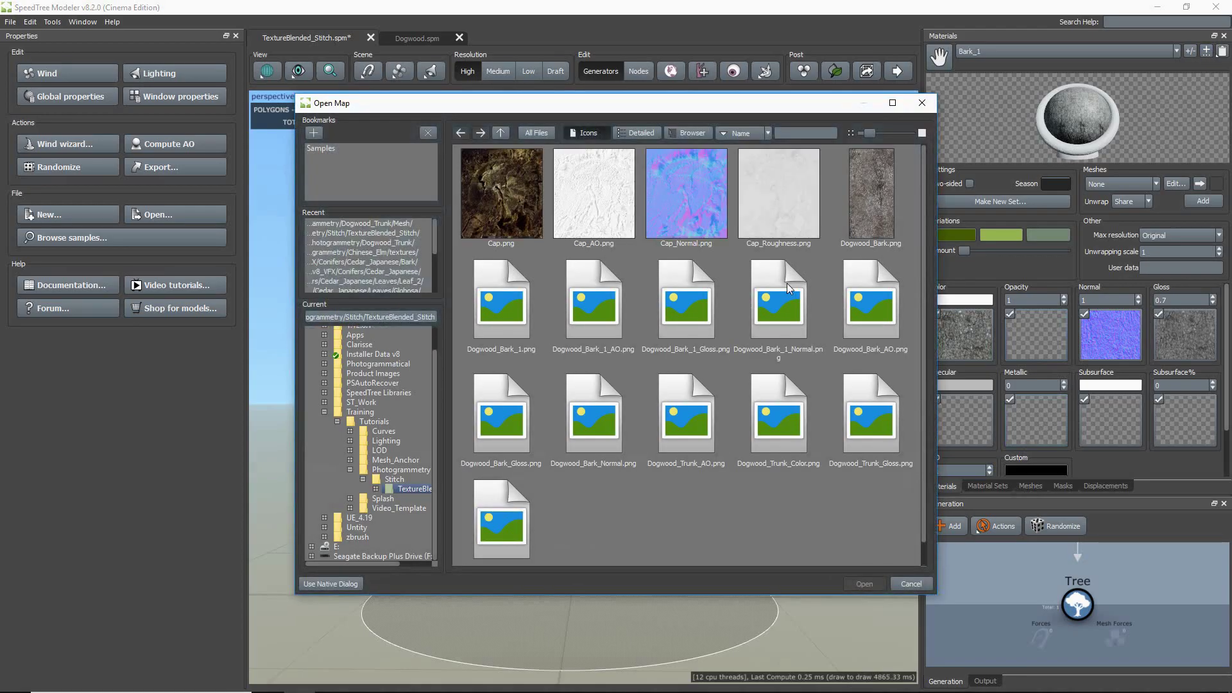
pyautogui.doubleClick(783, 432)
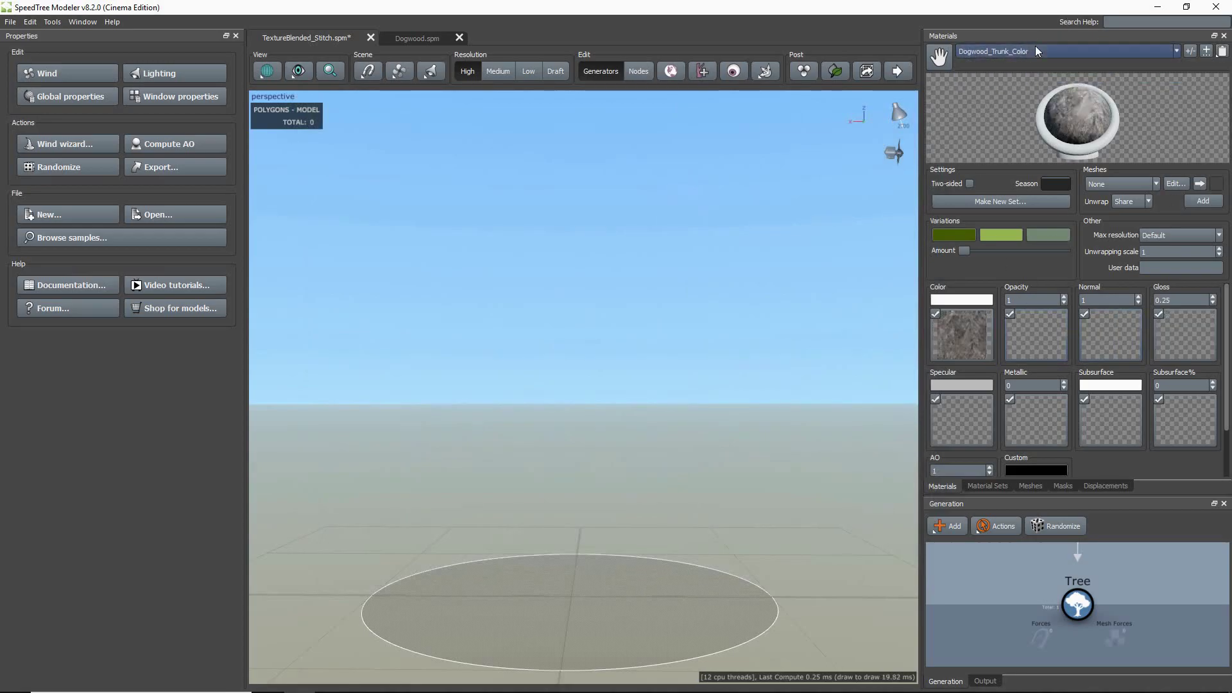
pyautogui.click(1112, 334)
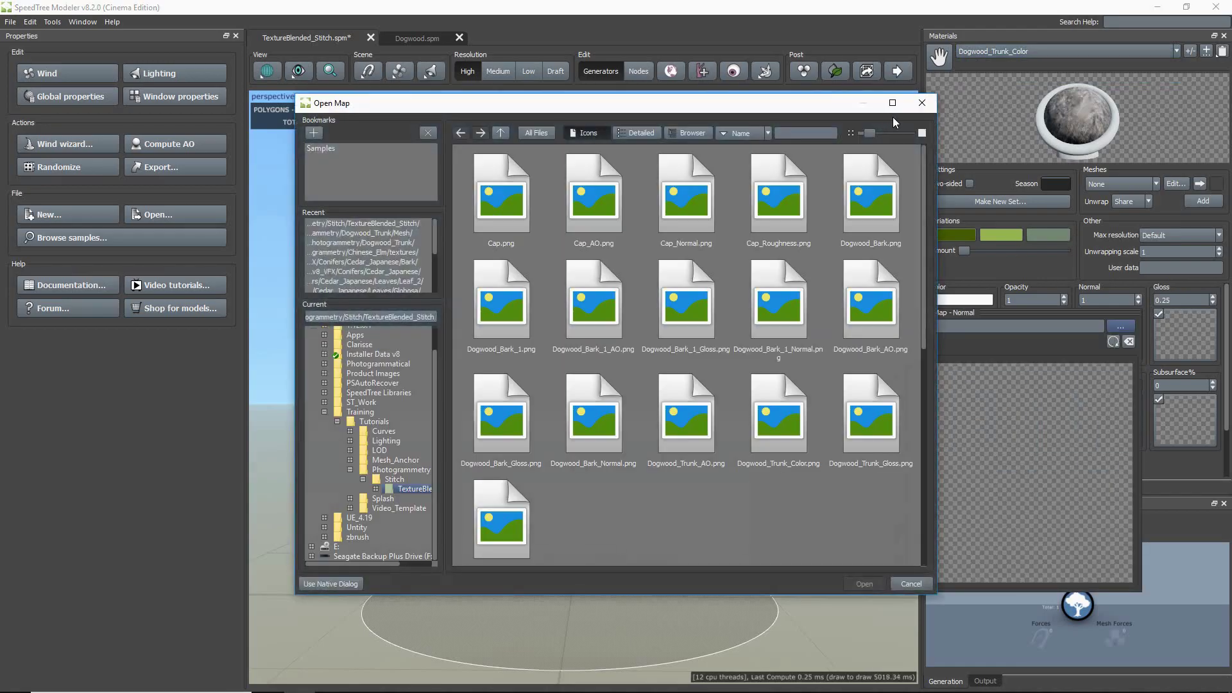
pyautogui.click(923, 102)
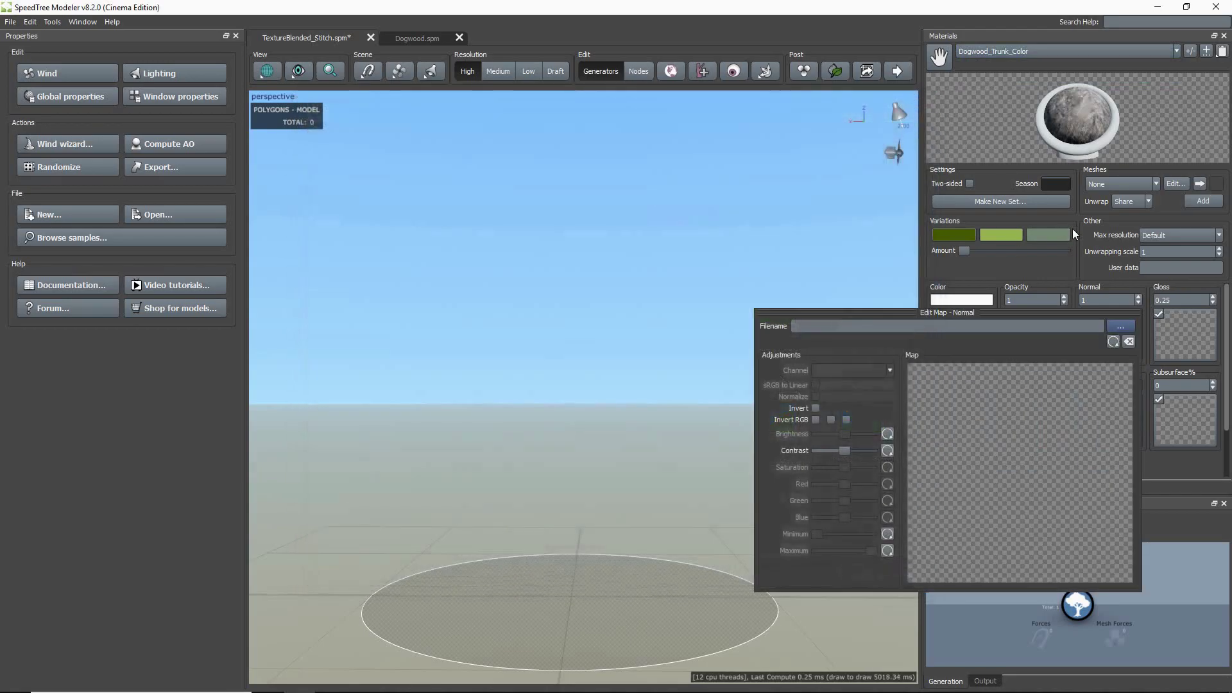
# Step: Switch to the existing Trunk material and assign the Trunk mesh to it
pyautogui.click(1024, 52)
pyautogui.click(1001, 71)
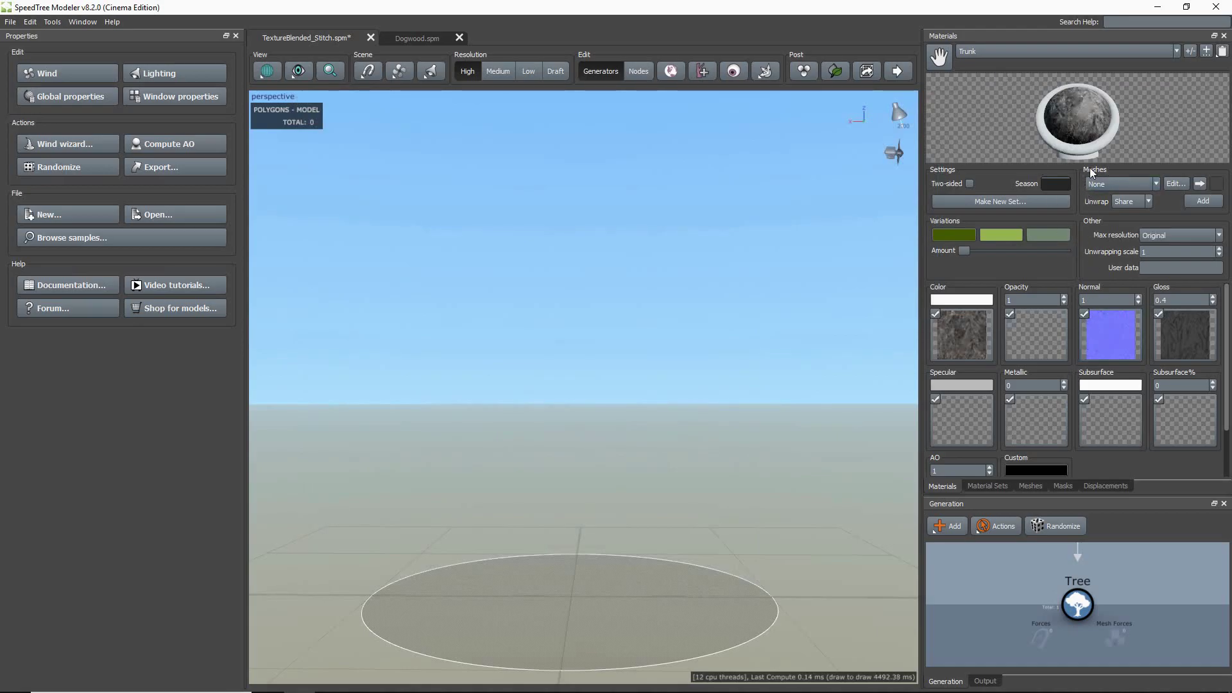
pyautogui.click(1157, 184)
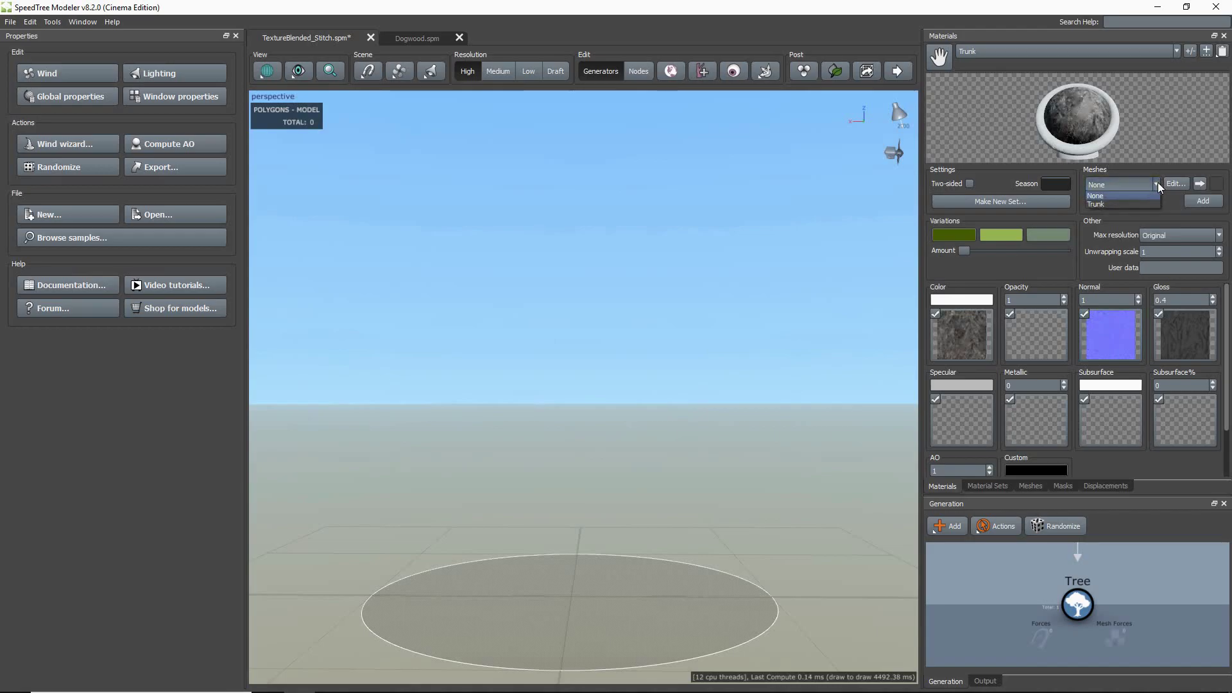
pyautogui.click(1116, 205)
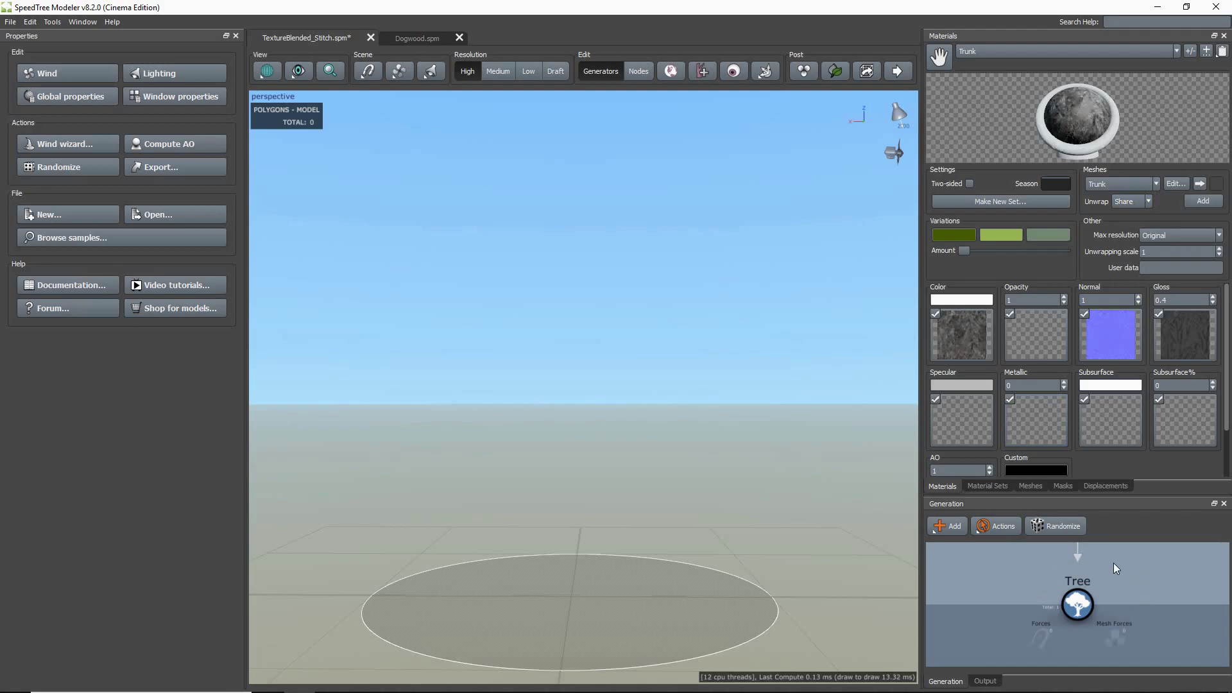
# Step: Add a photogrammetry Mesh generator to the Tree generator
pyautogui.rightClick(1083, 606)
pyautogui.moveTo(1173, 299)
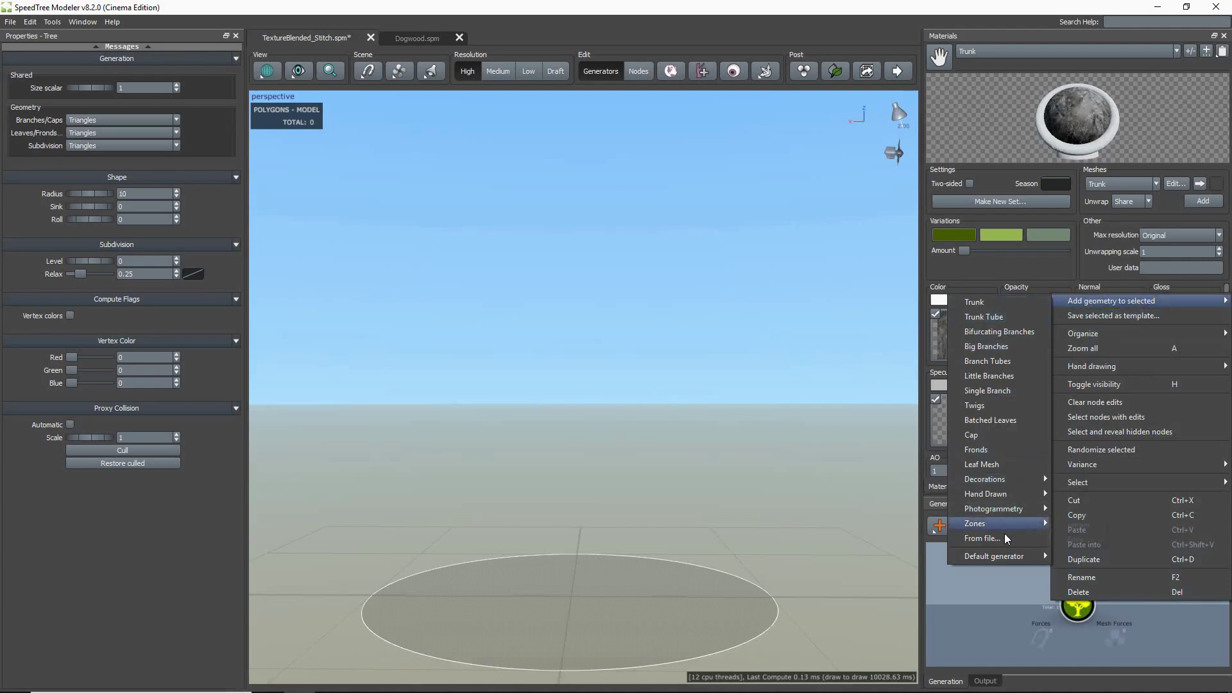
pyautogui.moveTo(1011, 508)
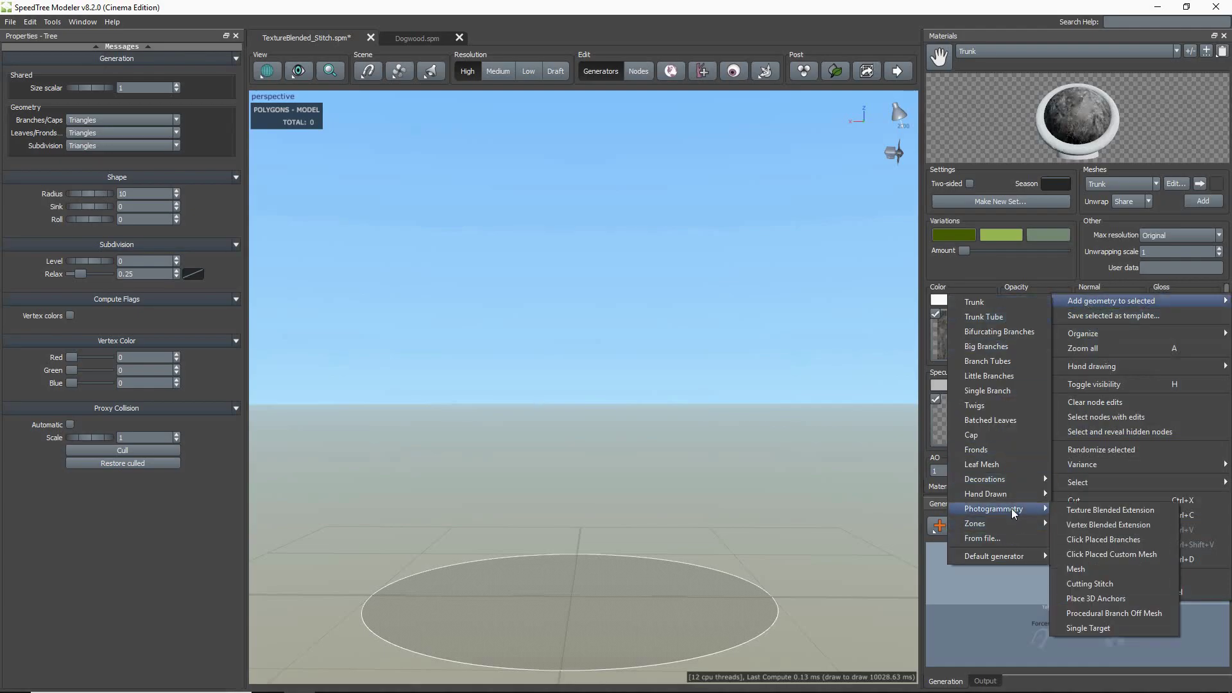
pyautogui.click(1107, 569)
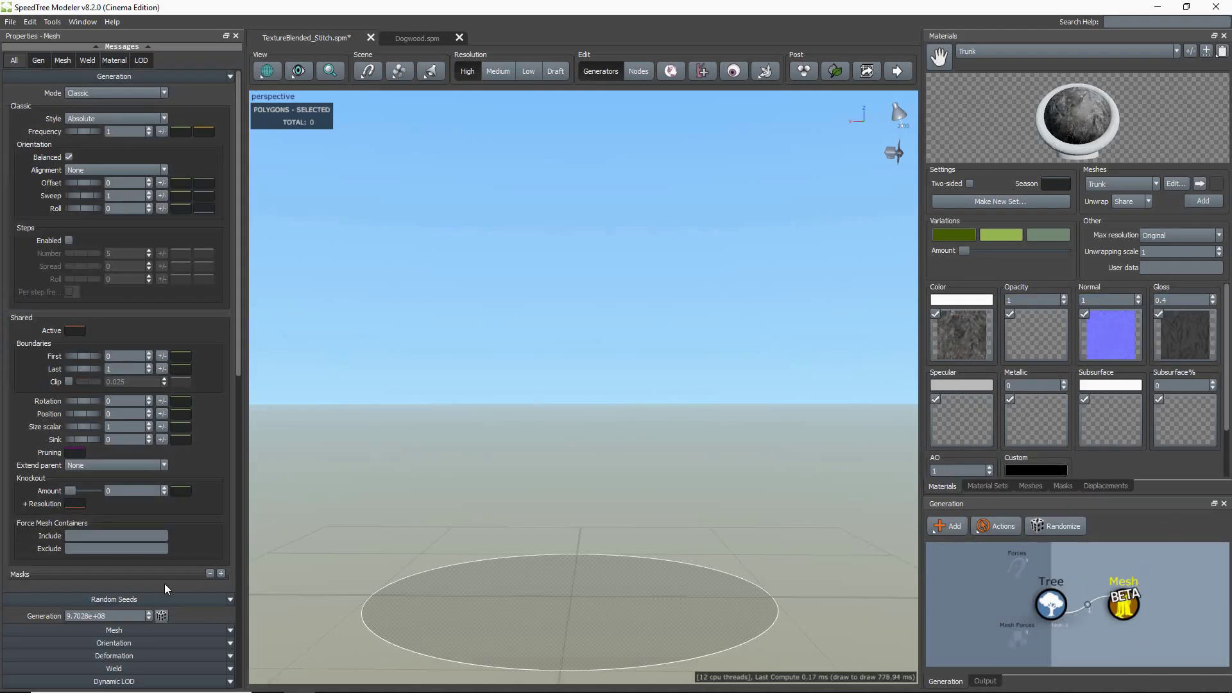
# Step: Assign the Trunk material to the Mesh generator and set its sink to 1.74 to lower the trunk into the ground
pyautogui.click(149, 629)
pyautogui.scroll(-4, 149, 627)
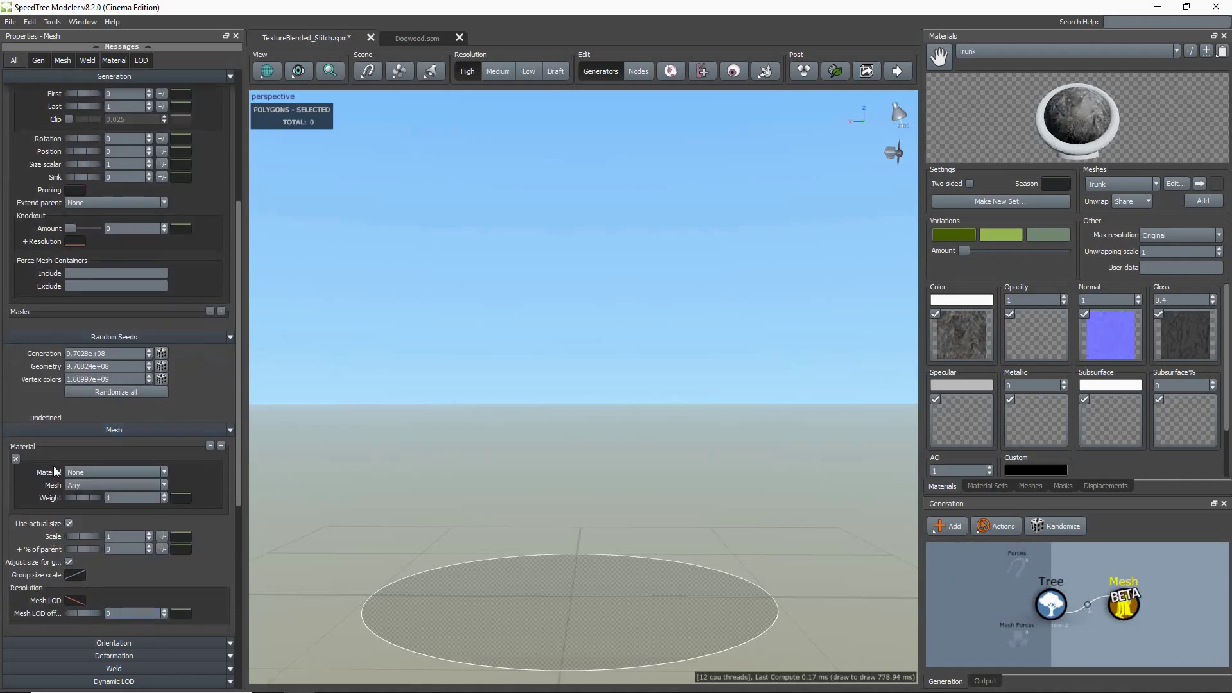
pyautogui.click(101, 473)
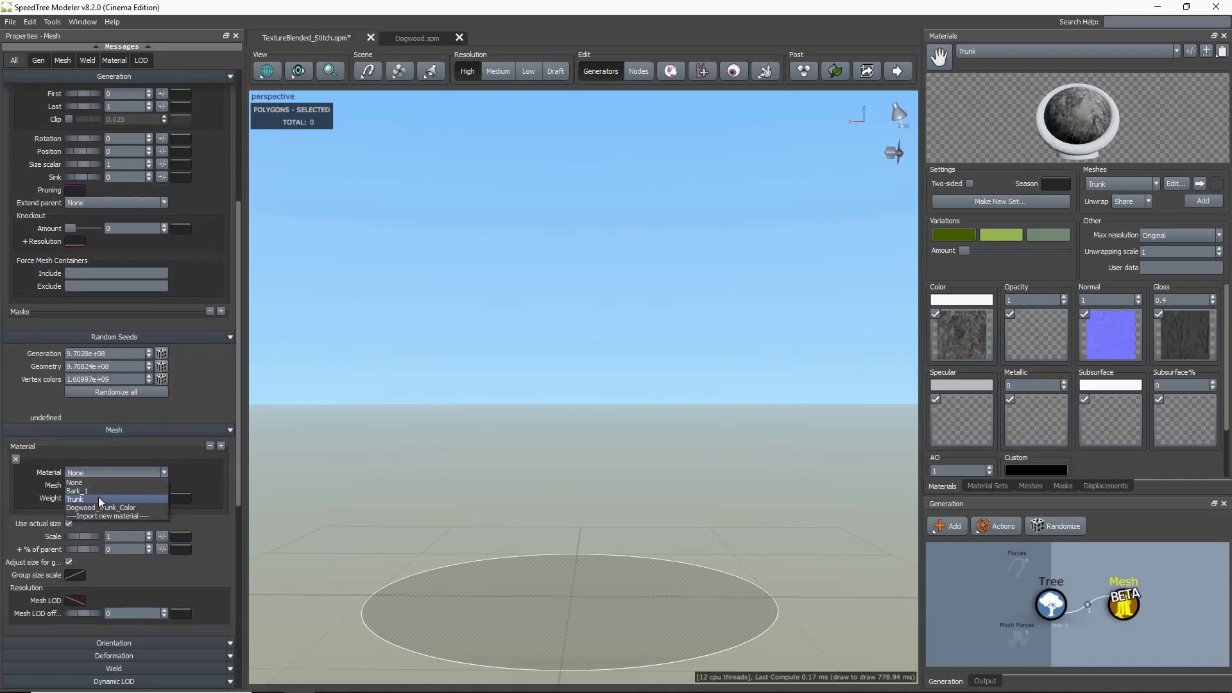
pyautogui.click(99, 500)
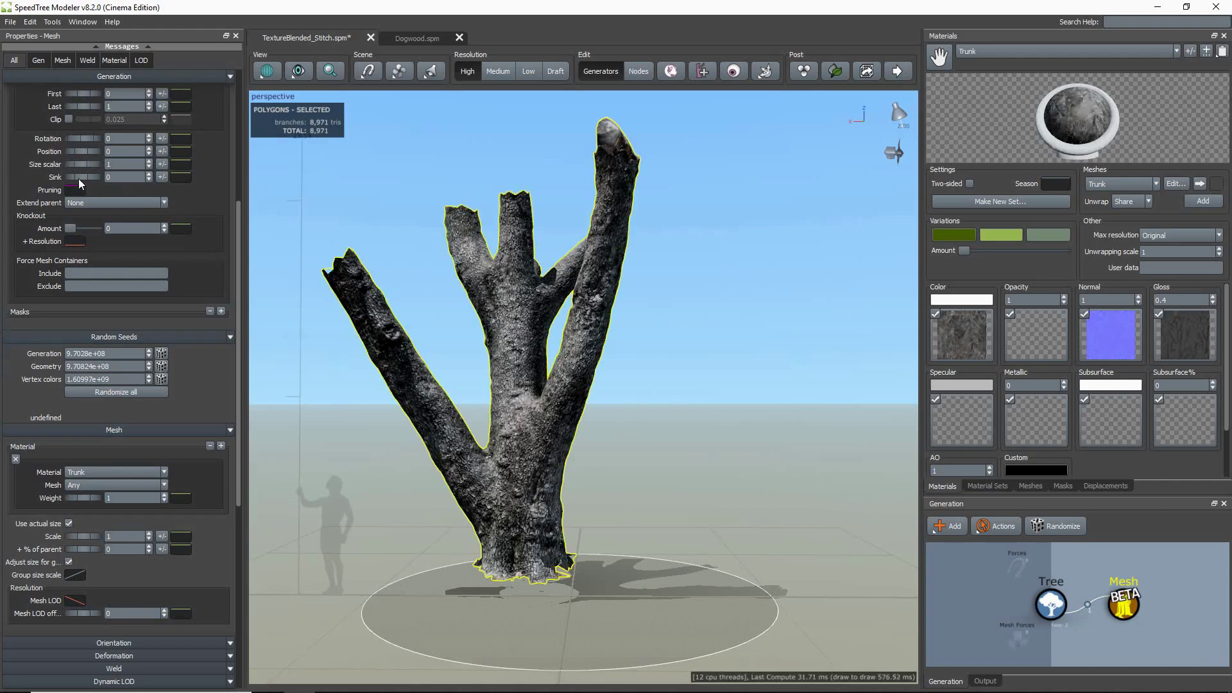
pyautogui.moveTo(78, 178); pyautogui.dragTo(201, 167)
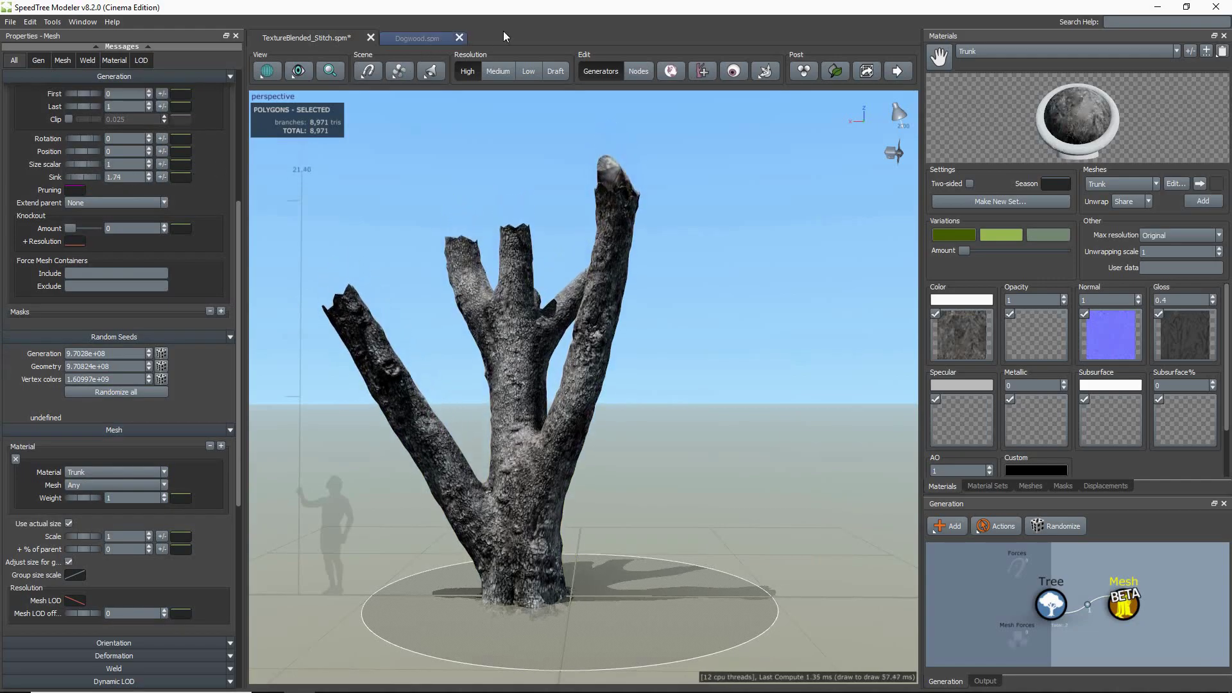
# Step: Move the trunk mesh's node to about X 1.73, centring it on the ground disc, and deselect it
pyautogui.click(638, 72)
pyautogui.moveTo(571, 632); pyautogui.dragTo(616, 631)
pyautogui.moveTo(696, 585); pyautogui.dragTo(725, 580)
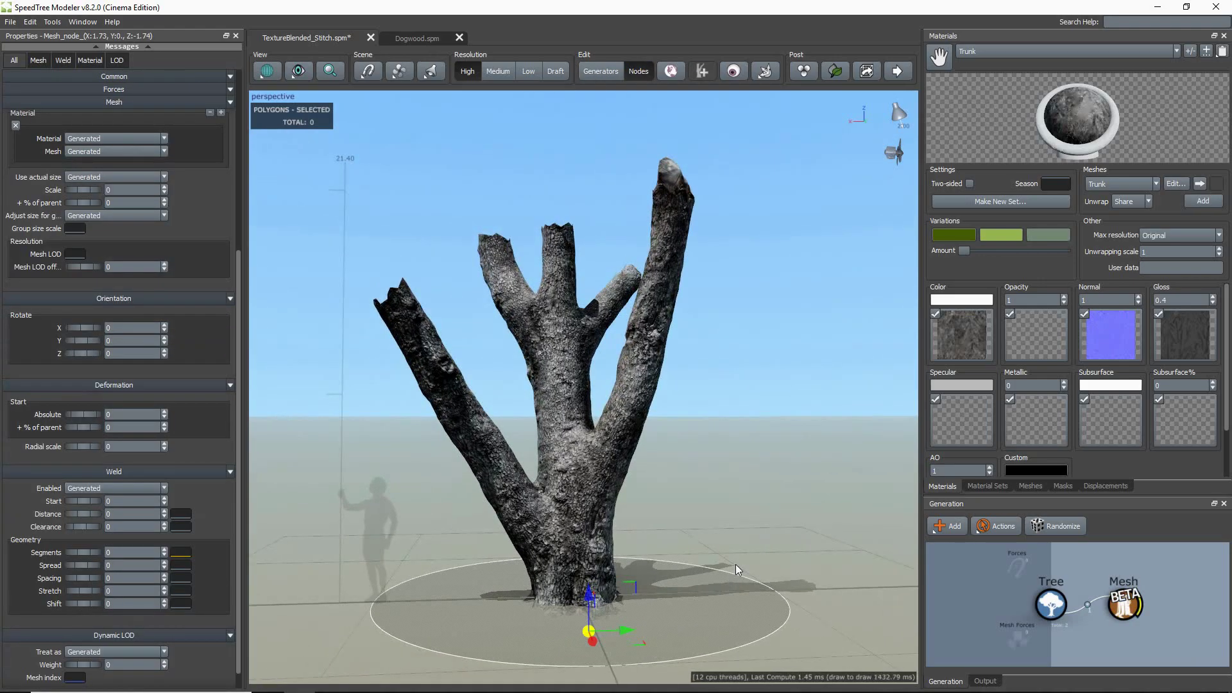
pyautogui.click(748, 546)
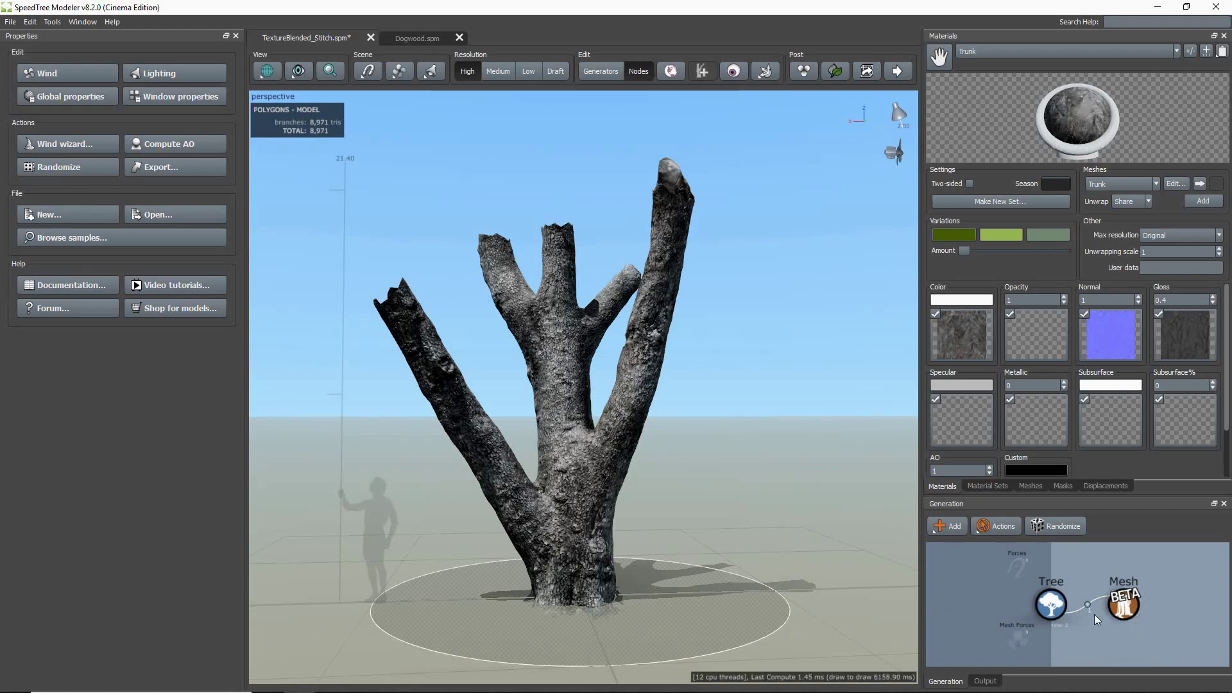
# Step: Add a photogrammetry Texture Blended Extension to the Mesh generator
pyautogui.click(1135, 609)
pyautogui.rightClick(1135, 609)
pyautogui.moveTo(1117, 300)
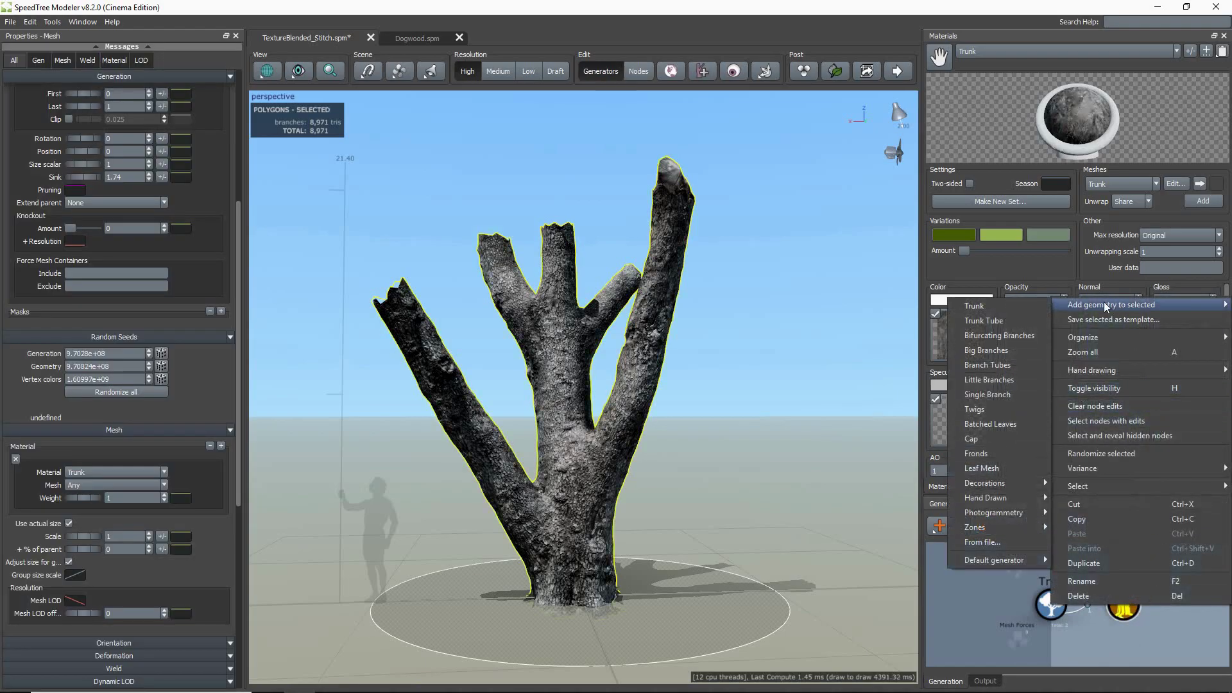
pyautogui.moveTo(1024, 511)
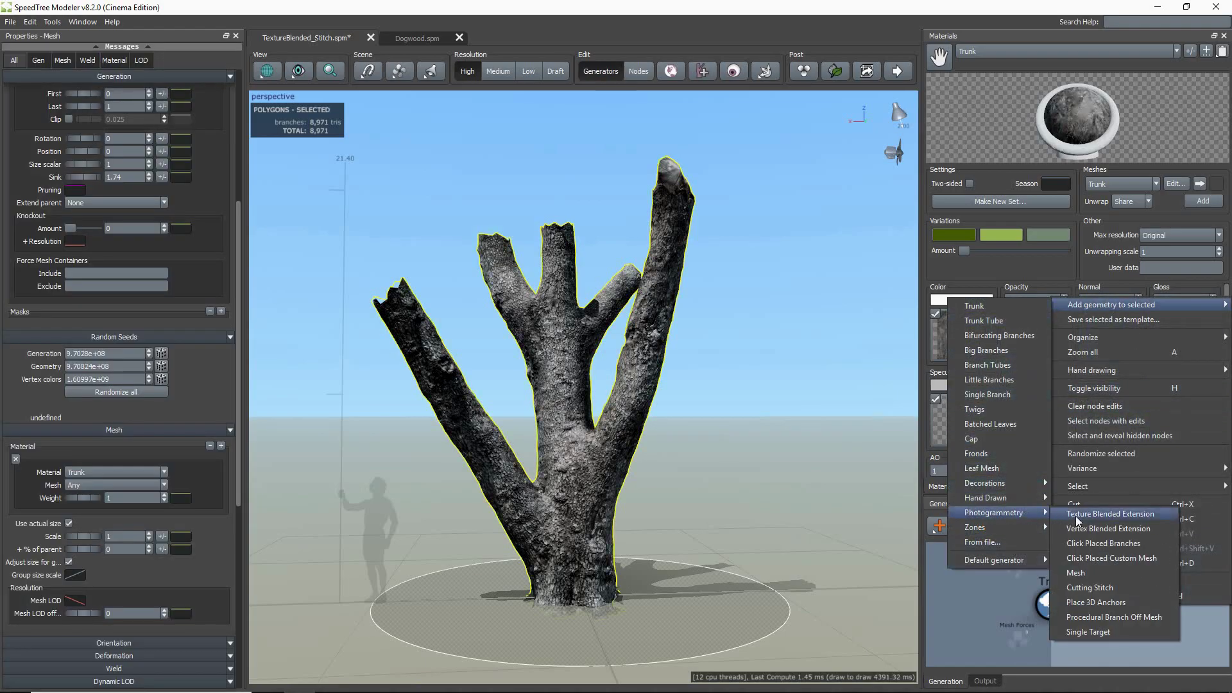
pyautogui.click(1166, 515)
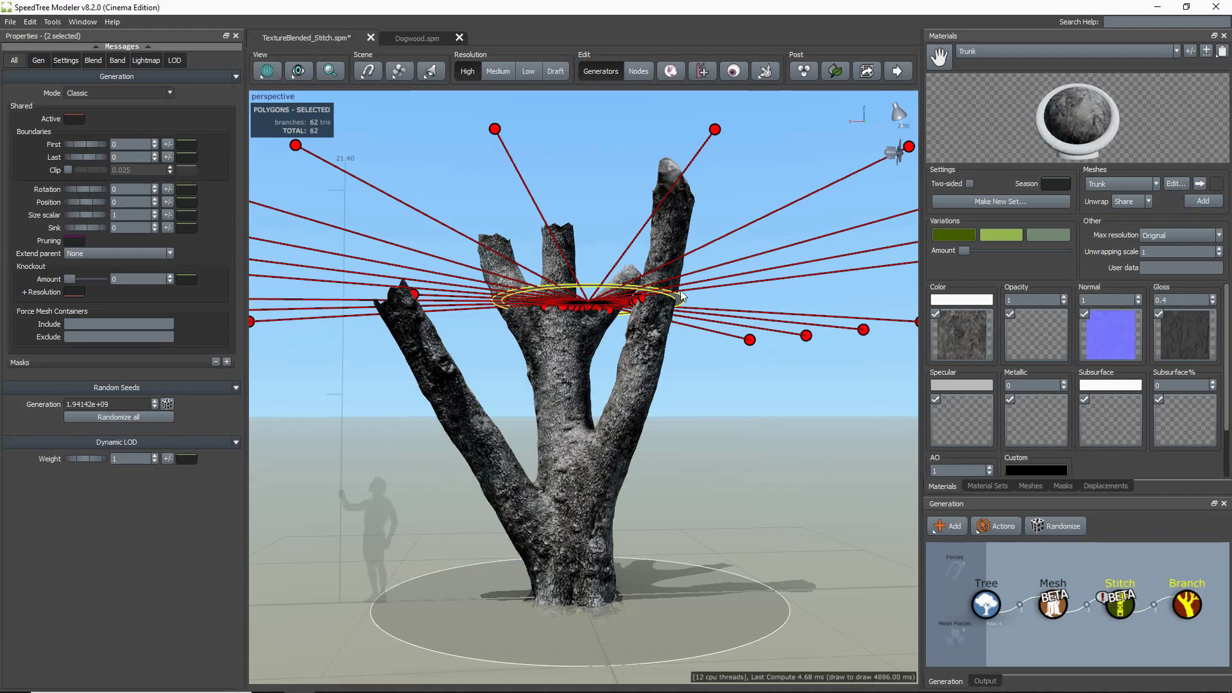
# Step: Move the Stitch node onto the central limb's broken top, with its anchor at about X -2.34, Y -1.35, Z 2.18
pyautogui.moveTo(655, 338); pyautogui.dragTo(594, 423)
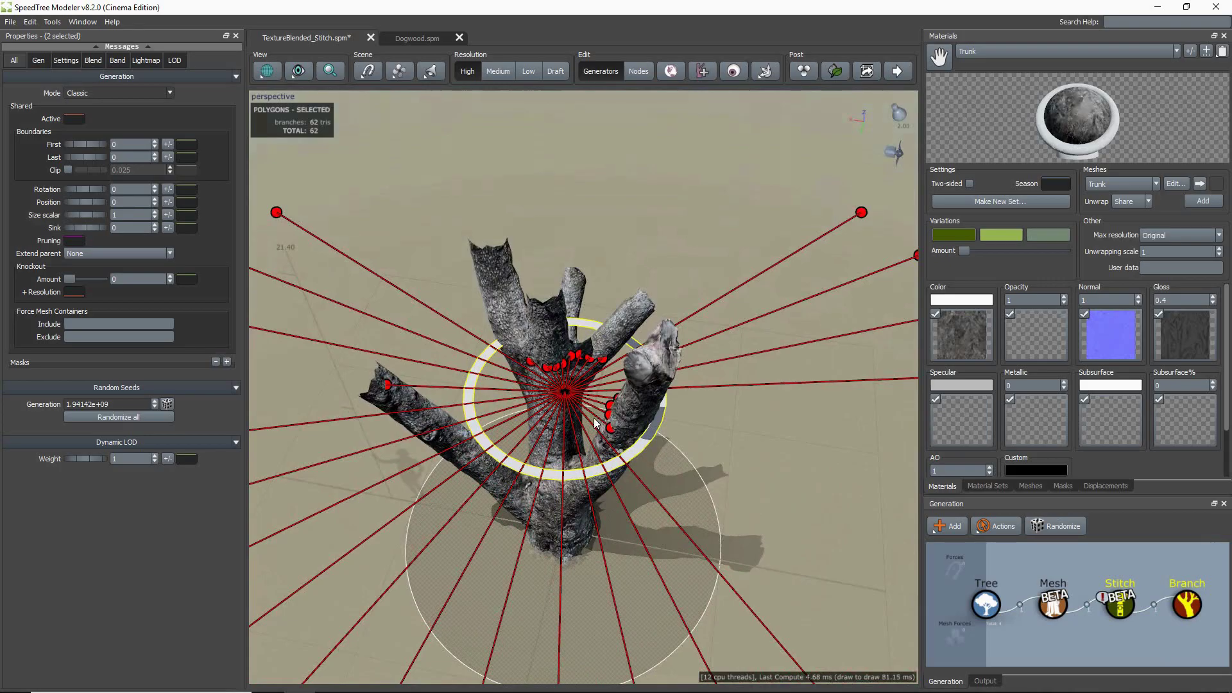
pyautogui.scroll(3, 594, 424)
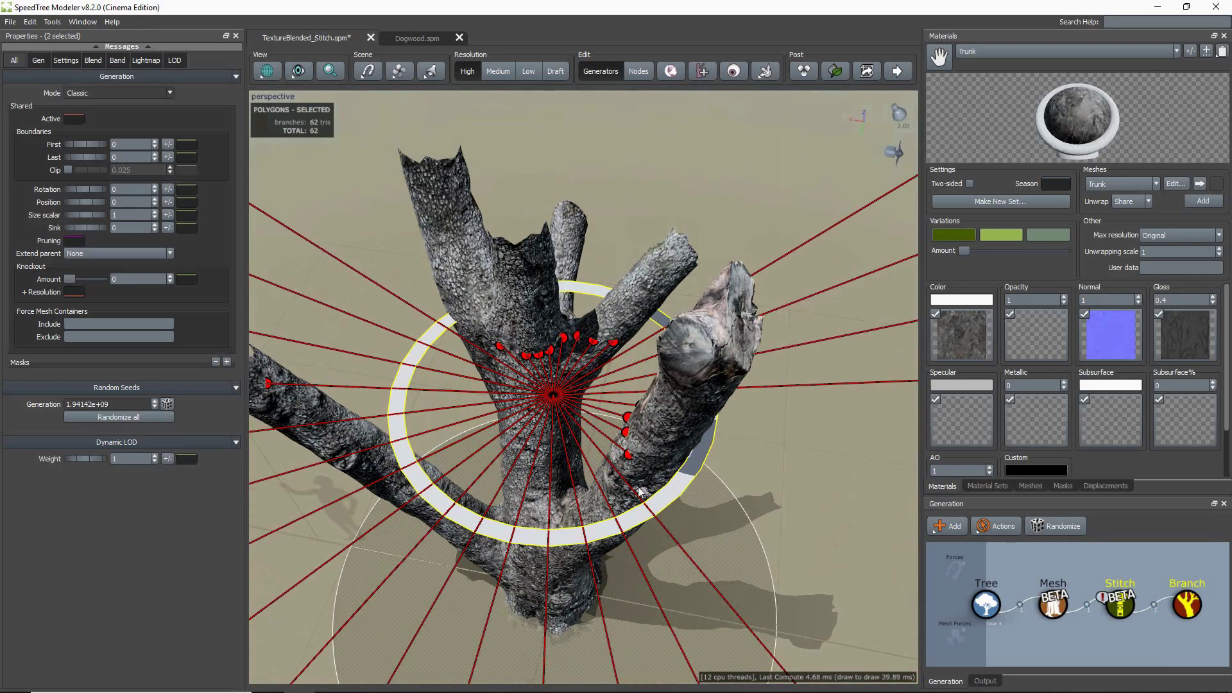
pyautogui.moveTo(643, 323); pyautogui.dragTo(656, 319)
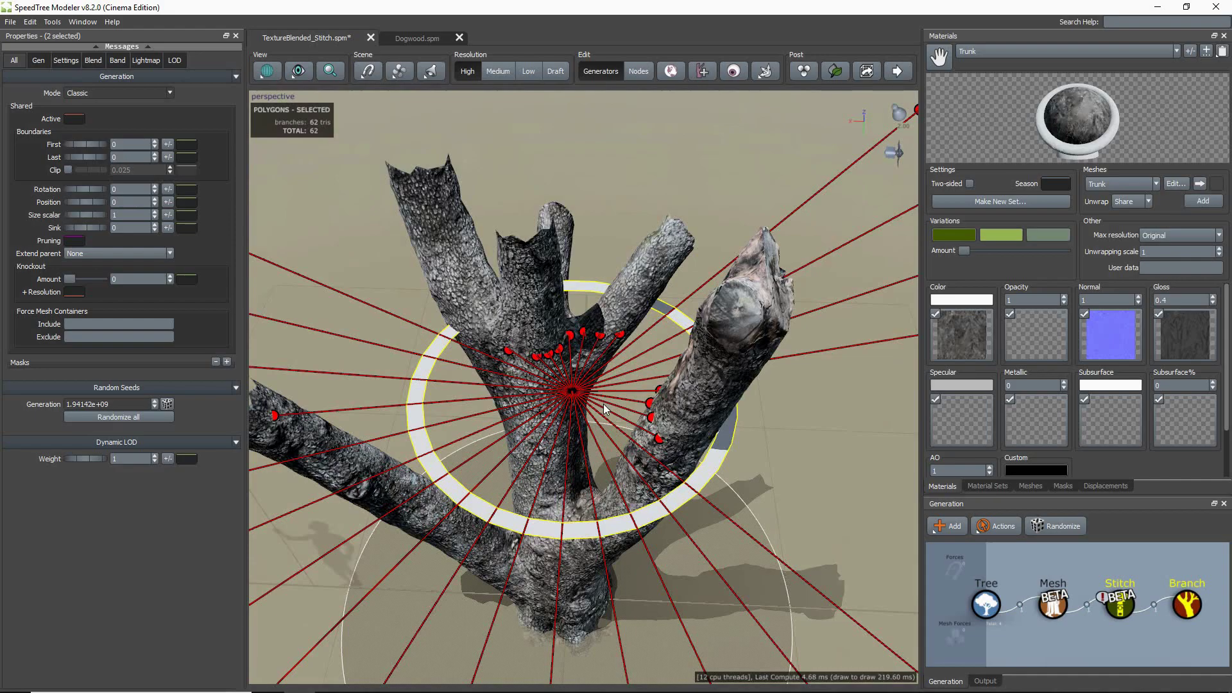
pyautogui.press('Tab')
pyautogui.moveTo(572, 415); pyautogui.dragTo(569, 334)
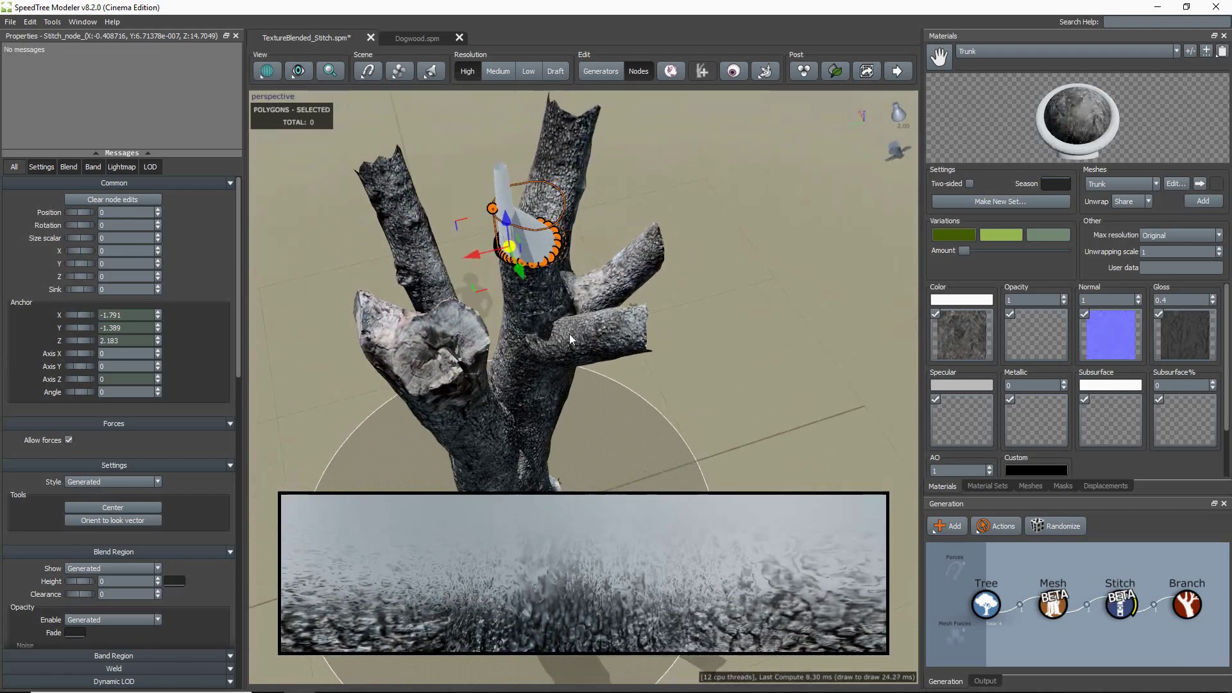
pyautogui.moveTo(473, 253); pyautogui.dragTo(490, 251)
pyautogui.moveTo(581, 308); pyautogui.dragTo(606, 244)
pyautogui.moveTo(565, 210); pyautogui.dragTo(585, 208)
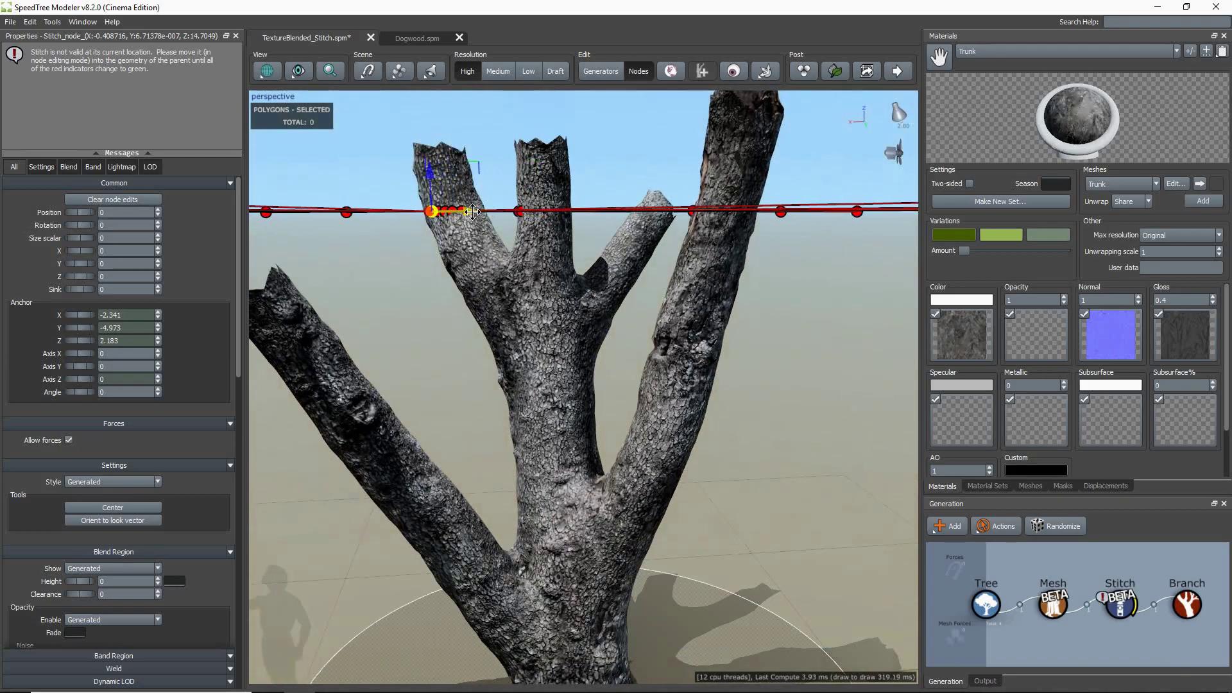
pyautogui.moveTo(463, 210); pyautogui.dragTo(551, 211)
pyautogui.moveTo(560, 163); pyautogui.dragTo(571, 348)
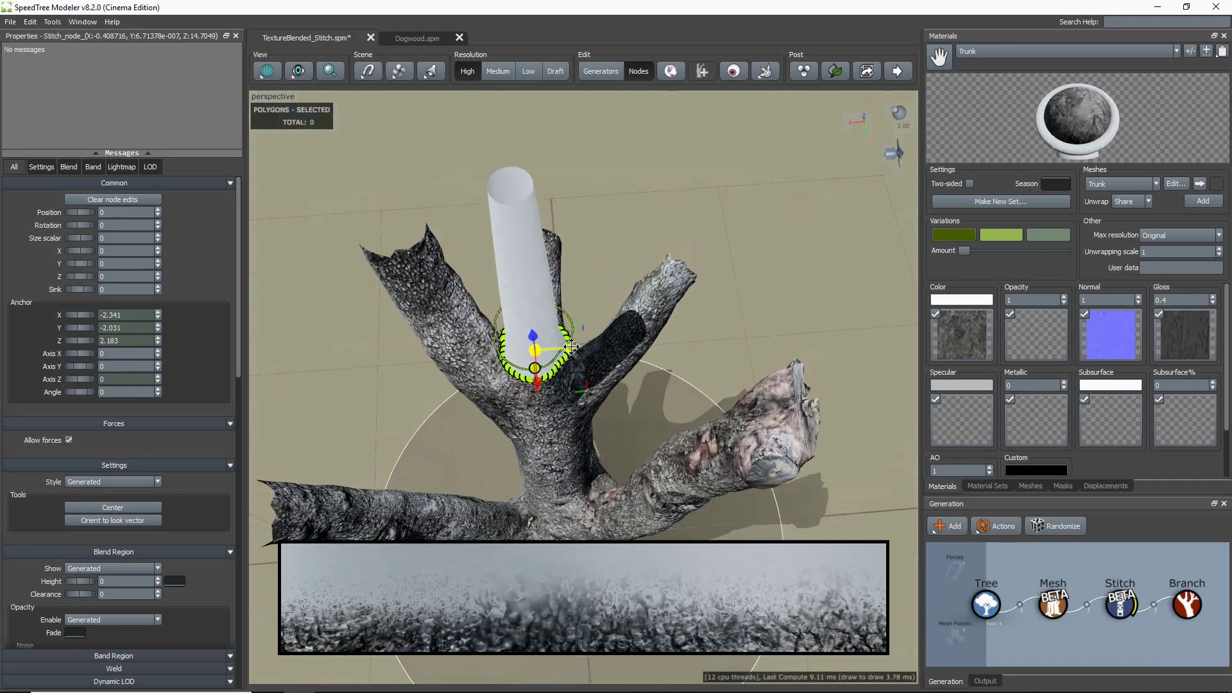
pyautogui.moveTo(632, 462); pyautogui.dragTo(666, 338)
pyautogui.scroll(-5, 670, 366)
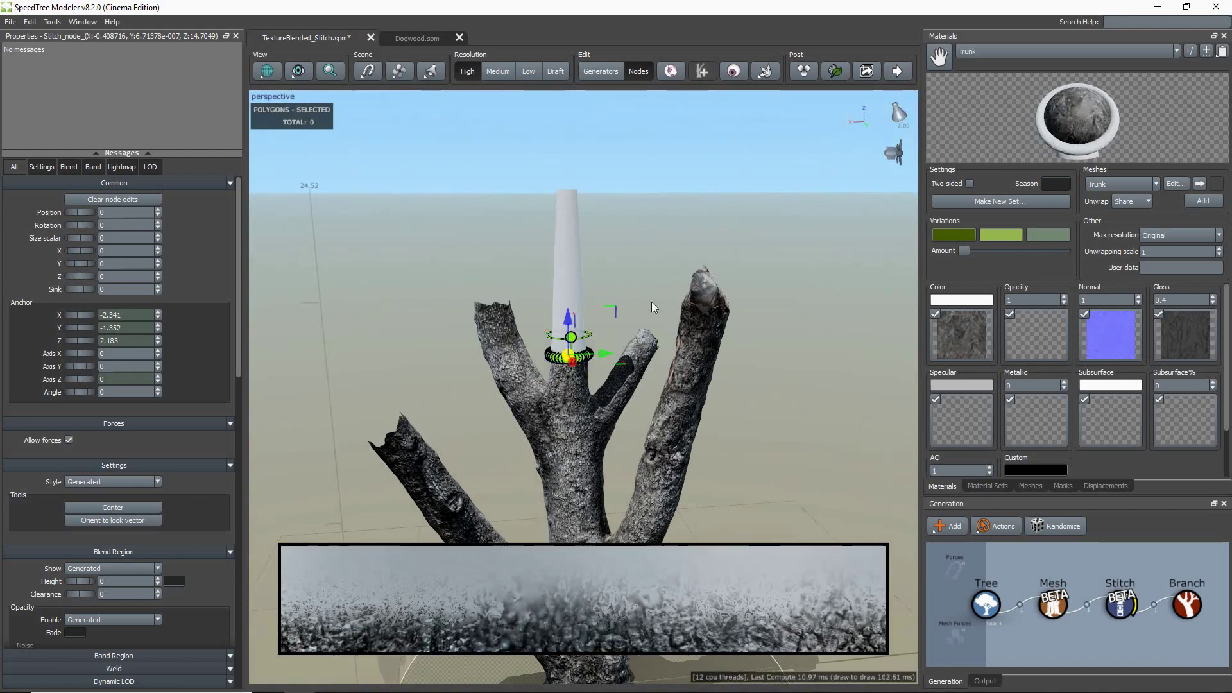
# Step: Set the Stitch generator's blend region height to 0.89 and clearance to 1.63
pyautogui.click(611, 70)
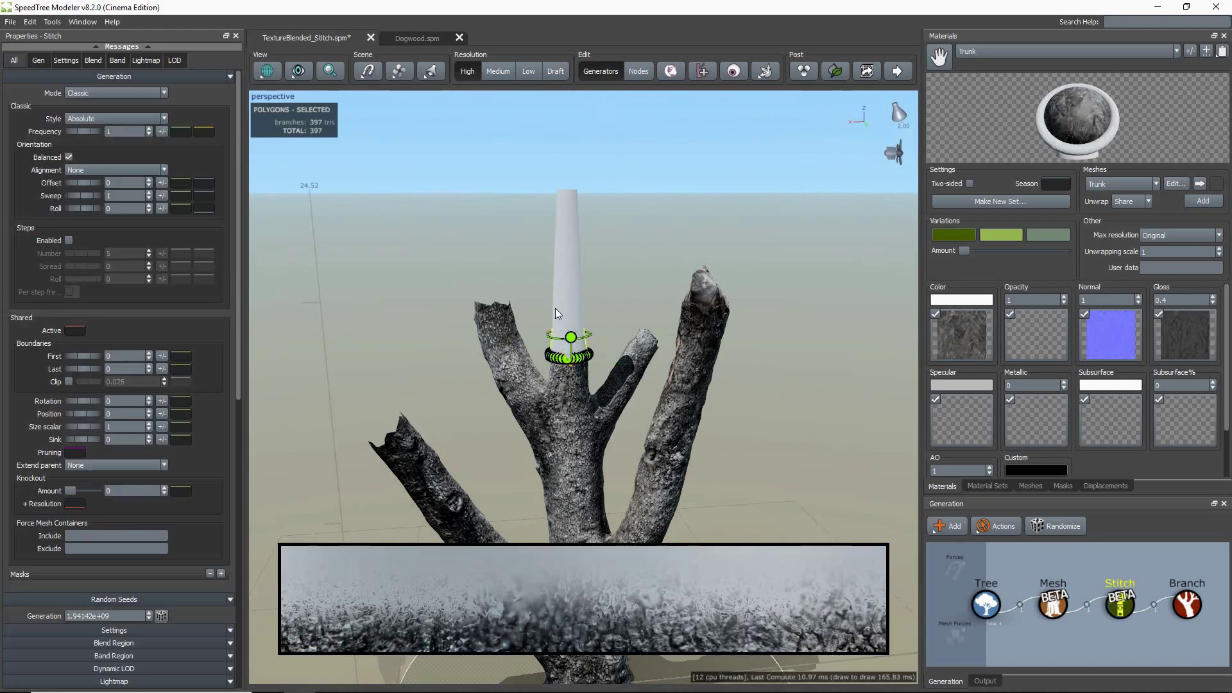
pyautogui.scroll(5, 410, 465)
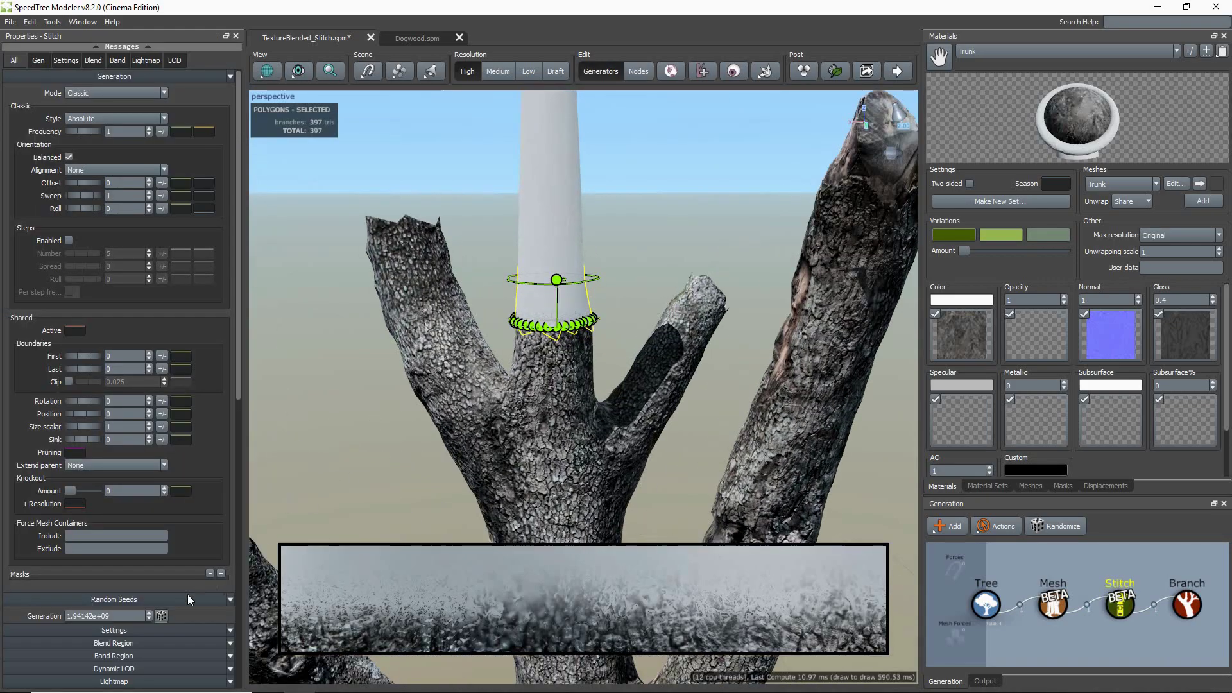
pyautogui.click(132, 644)
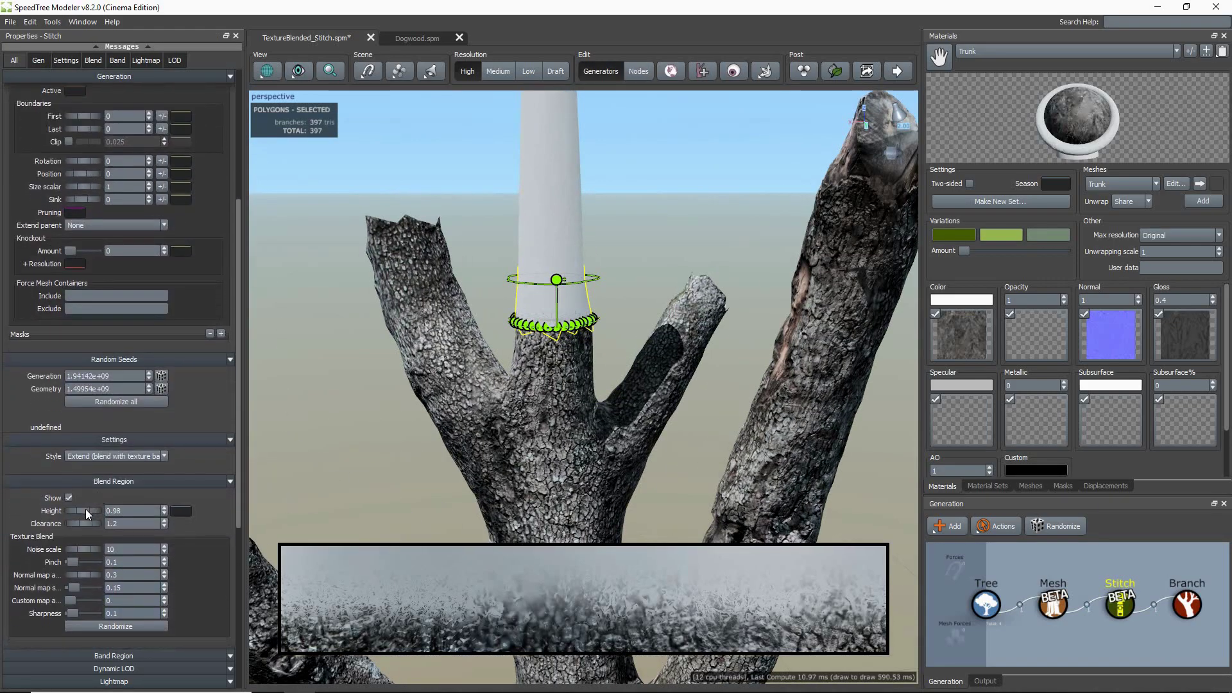
pyautogui.moveTo(86, 510); pyautogui.dragTo(102, 534)
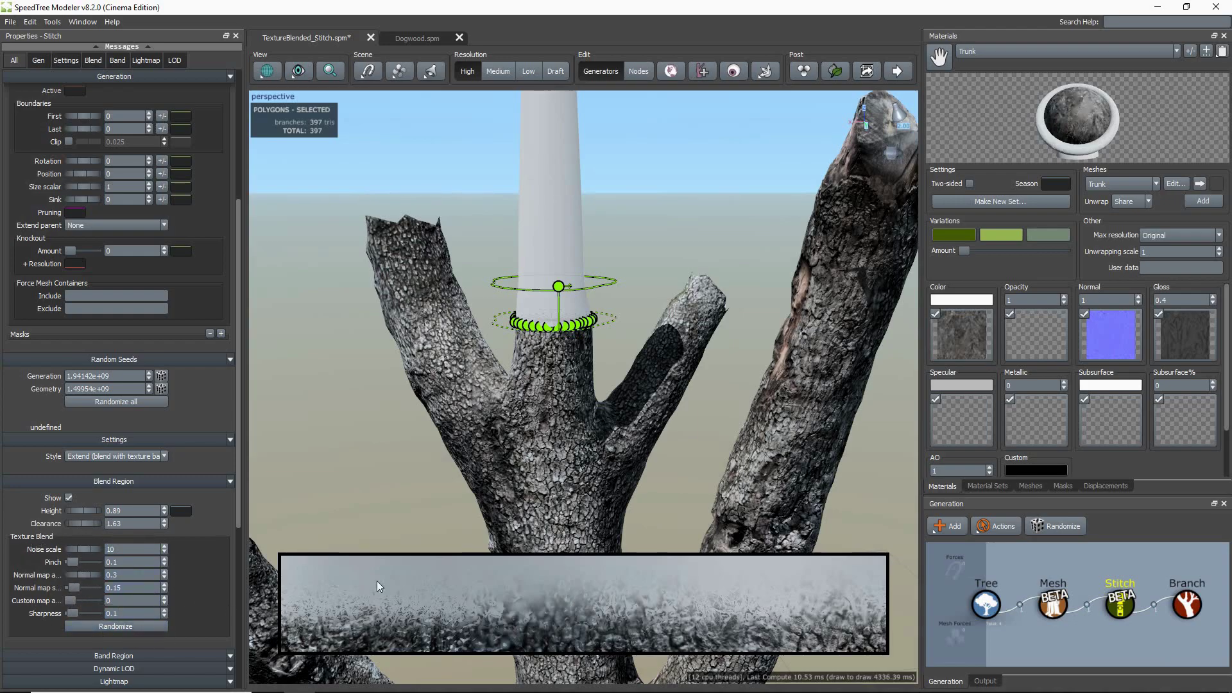
# Step: Assign Bark_1 as the Branch generator's branch material and bring up Bark_1 in the material editor
pyautogui.click(552, 240)
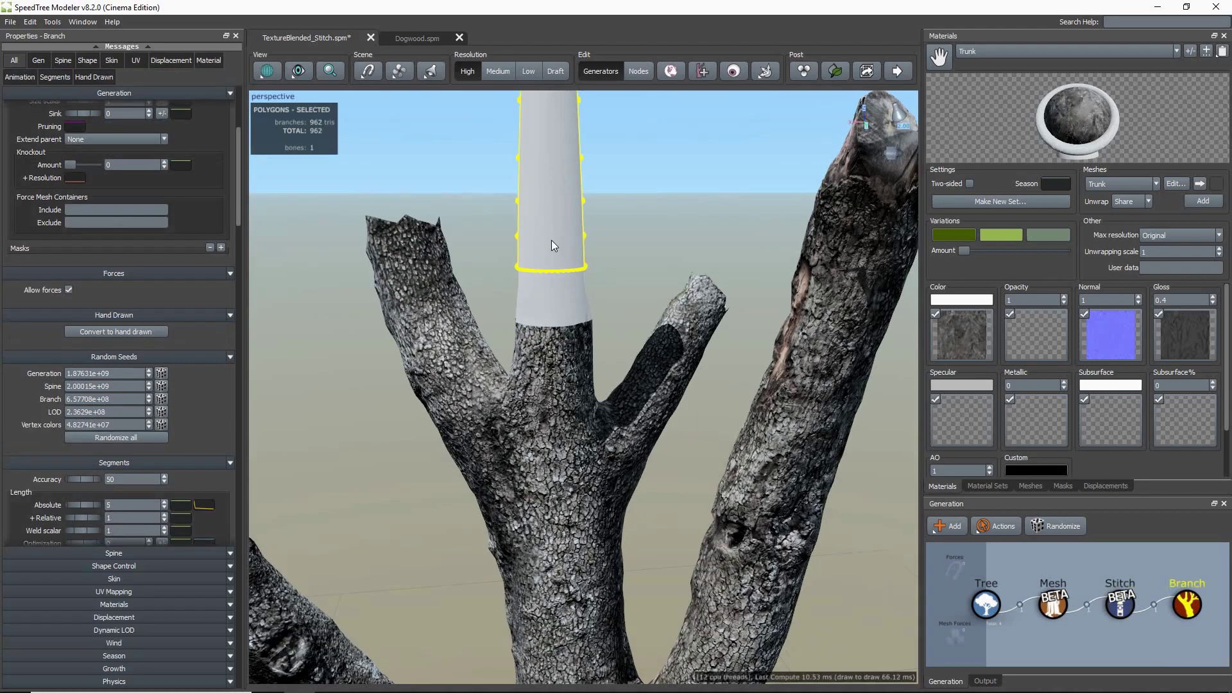
pyautogui.click(159, 608)
pyautogui.click(126, 502)
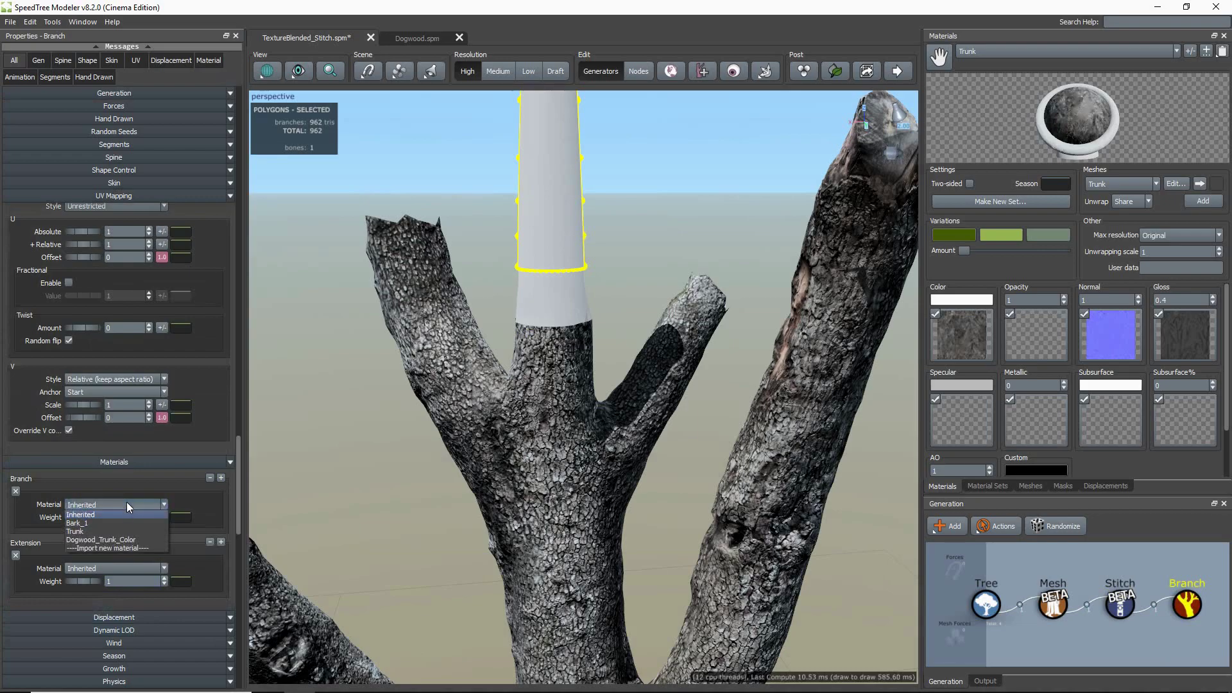
pyautogui.click(119, 520)
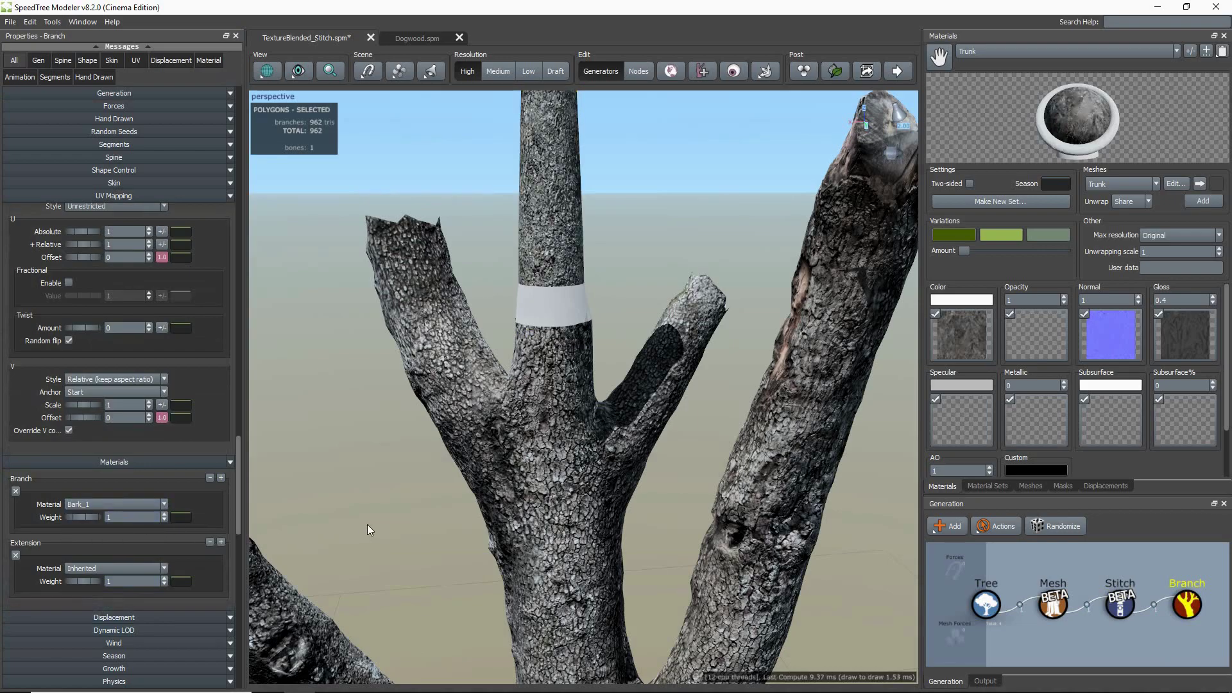
pyautogui.moveTo(367, 525); pyautogui.dragTo(426, 537)
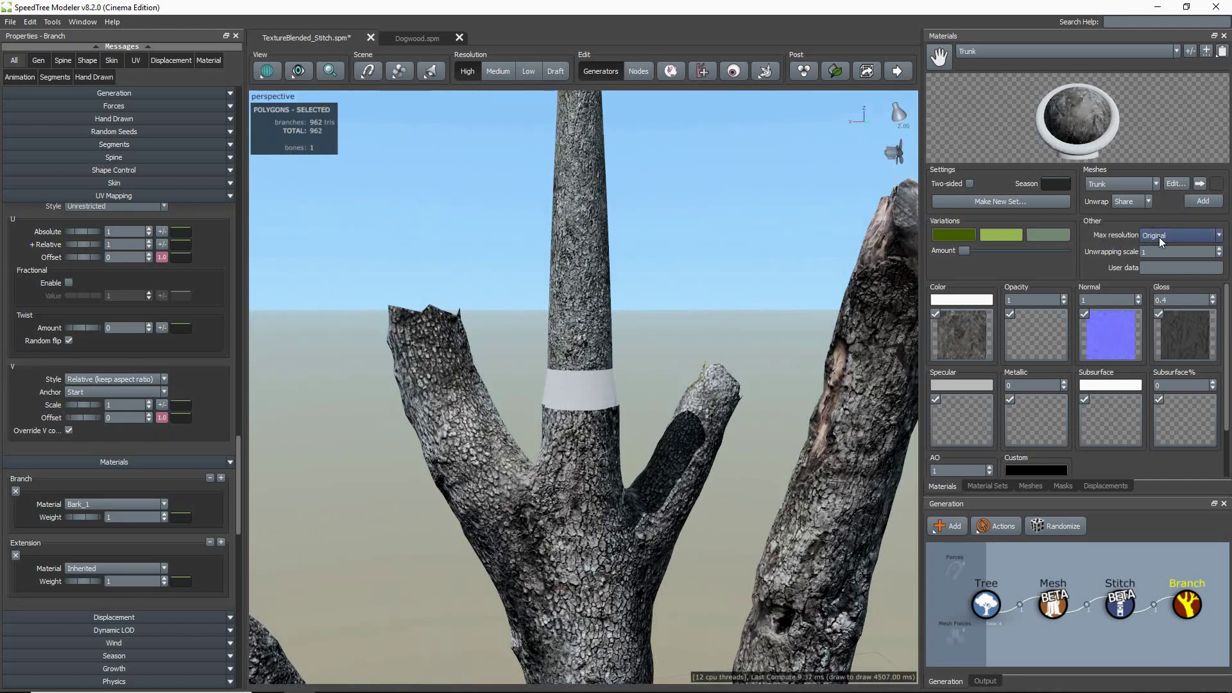
pyautogui.click(1051, 52)
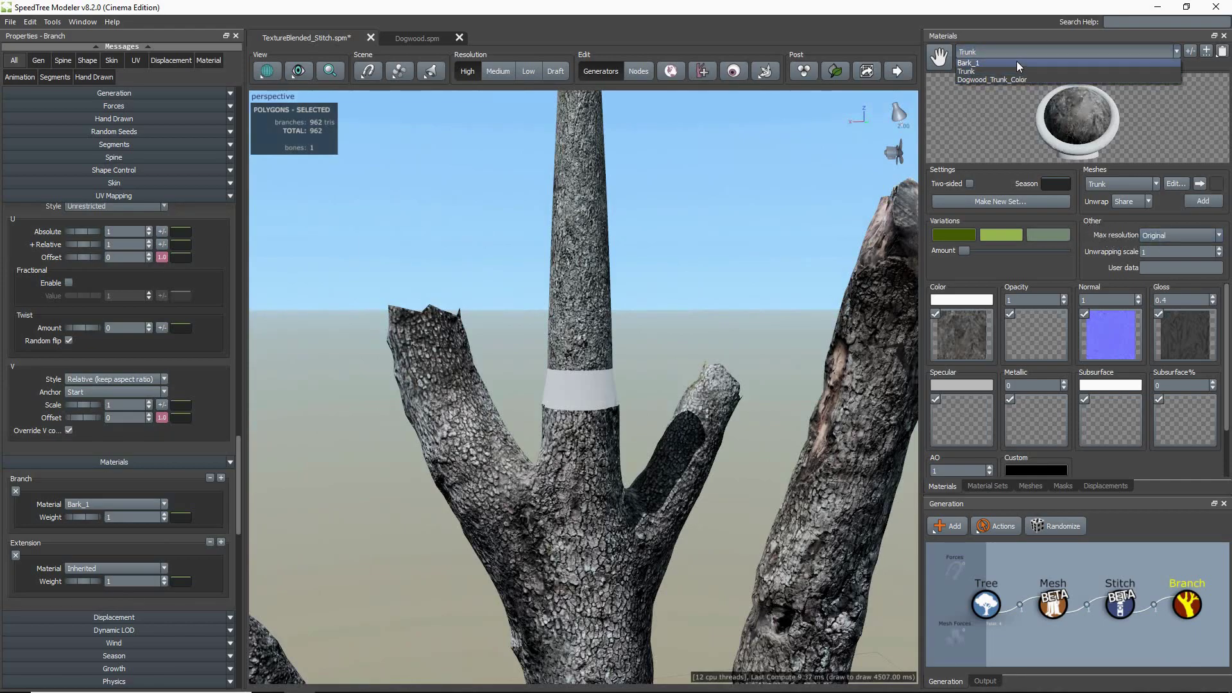
pyautogui.click(1017, 62)
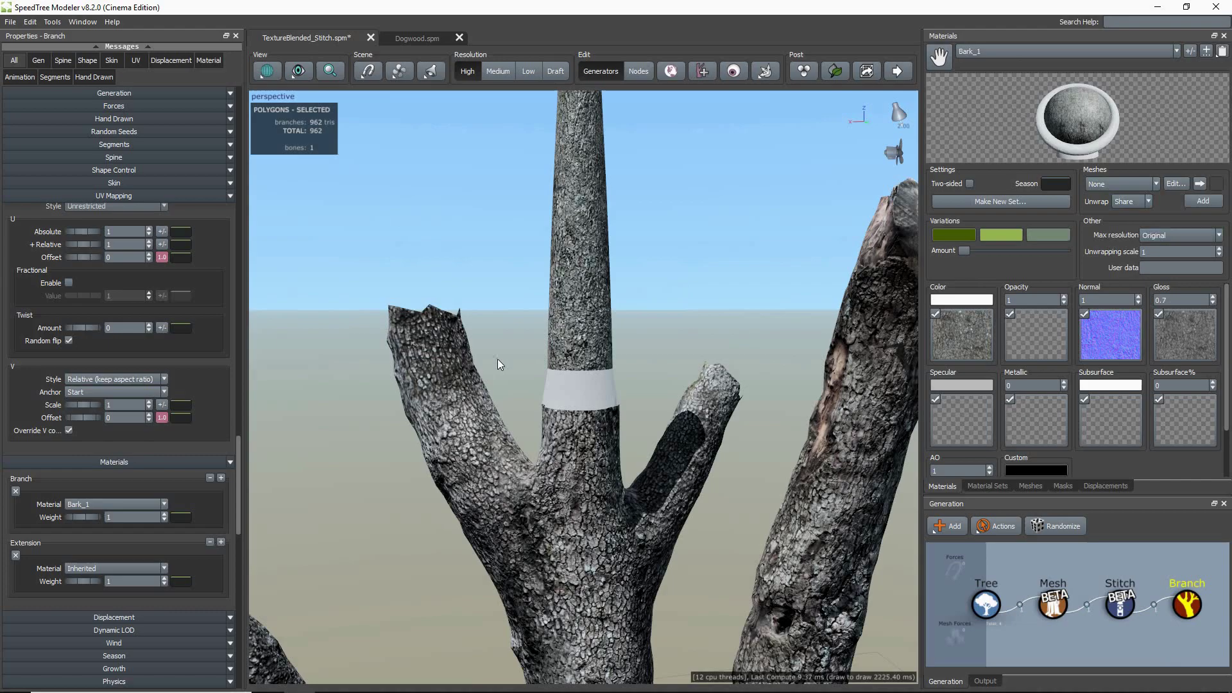
# Step: Adjust the Branch generator's UV mapping to U relative 0, U offset -0.38 and V scale 1.14
pyautogui.click(569, 384)
pyautogui.click(570, 326)
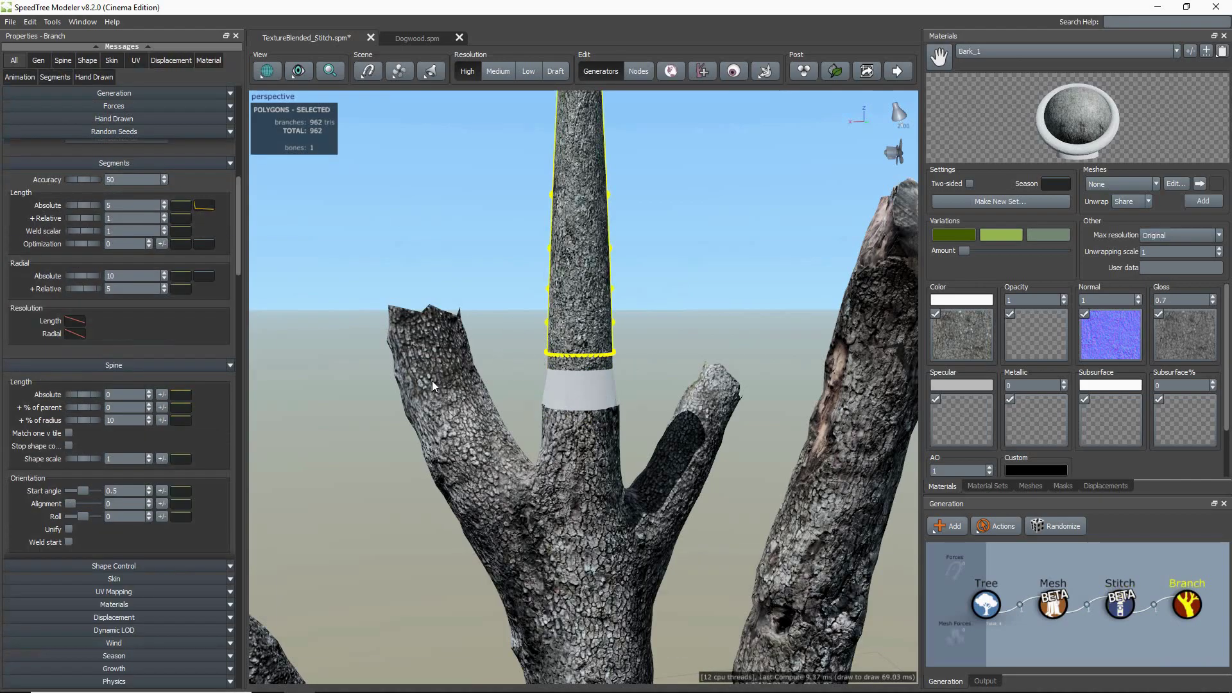
pyautogui.click(119, 591)
pyautogui.click(148, 391)
pyautogui.moveTo(87, 548); pyautogui.dragTo(97, 548)
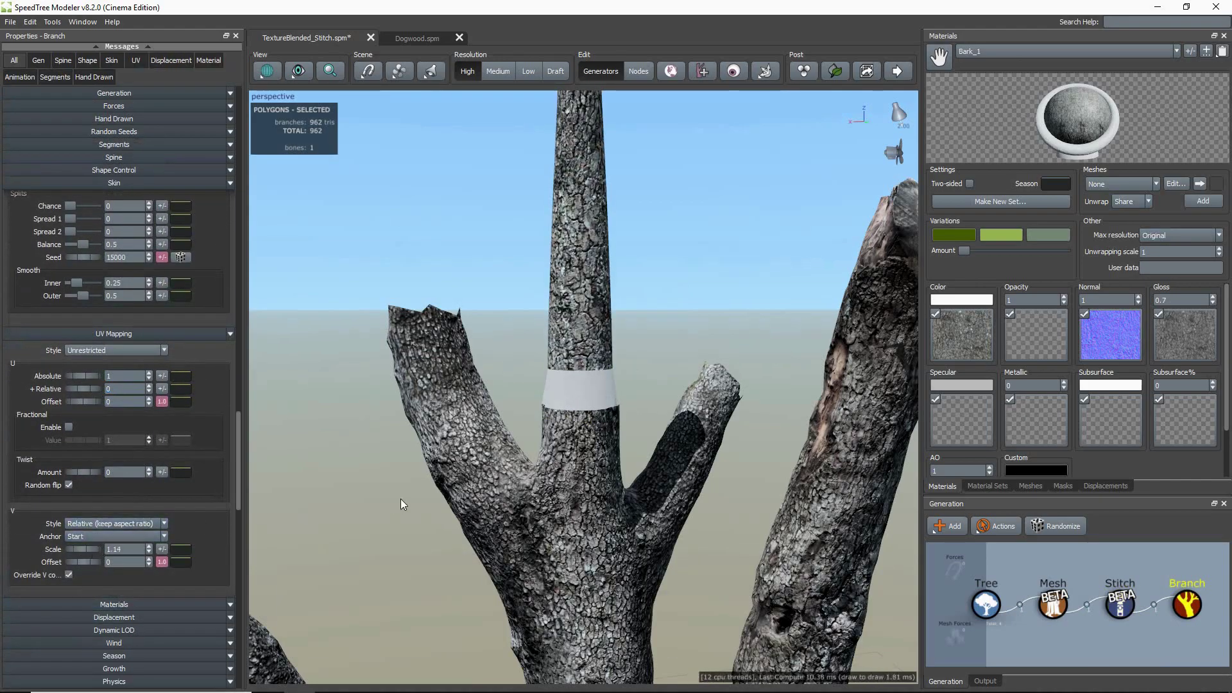
pyautogui.moveTo(82, 401); pyautogui.dragTo(58, 403)
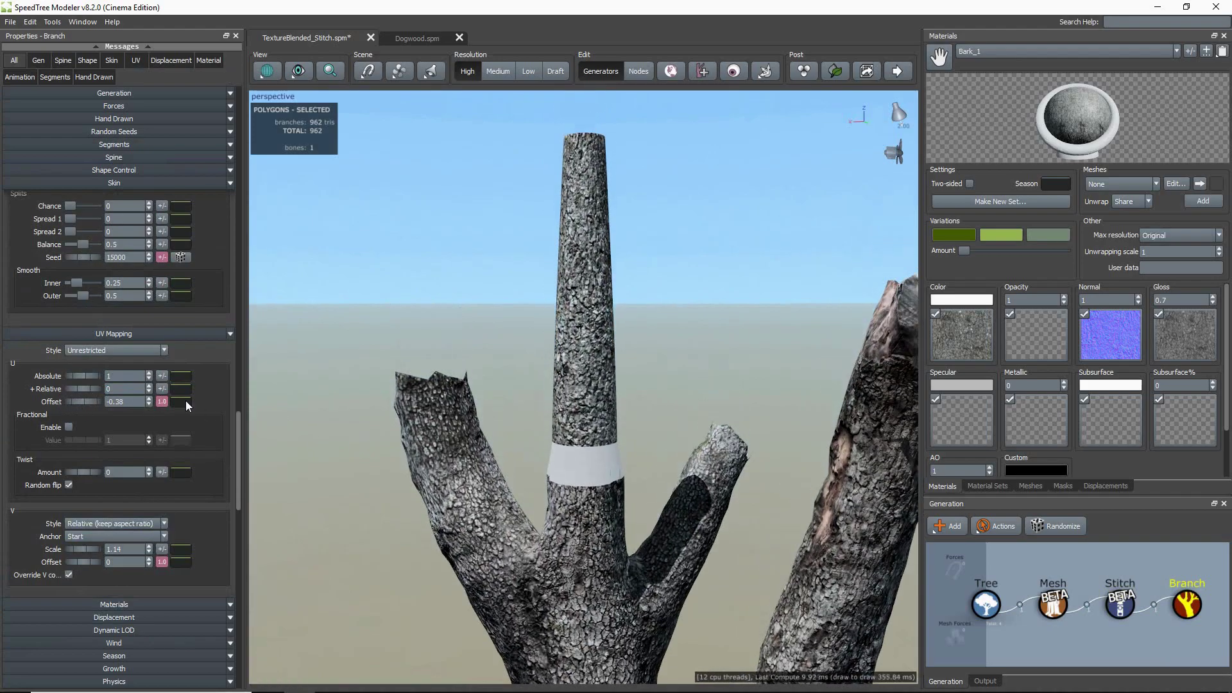
# Step: Set the Branch generator's skin radius to 1.09 of the parent
pyautogui.click(122, 183)
pyautogui.moveTo(81, 249); pyautogui.dragTo(89, 250)
pyautogui.moveTo(461, 356)
pyautogui.mouseDown()
pyautogui.moveTo(504, 345)
pyautogui.moveTo(468, 349)
pyautogui.mouseUp()
pyautogui.moveTo(469, 349); pyautogui.dragTo(461, 382, button='right')
pyautogui.moveTo(461, 382); pyautogui.dragTo(456, 378)
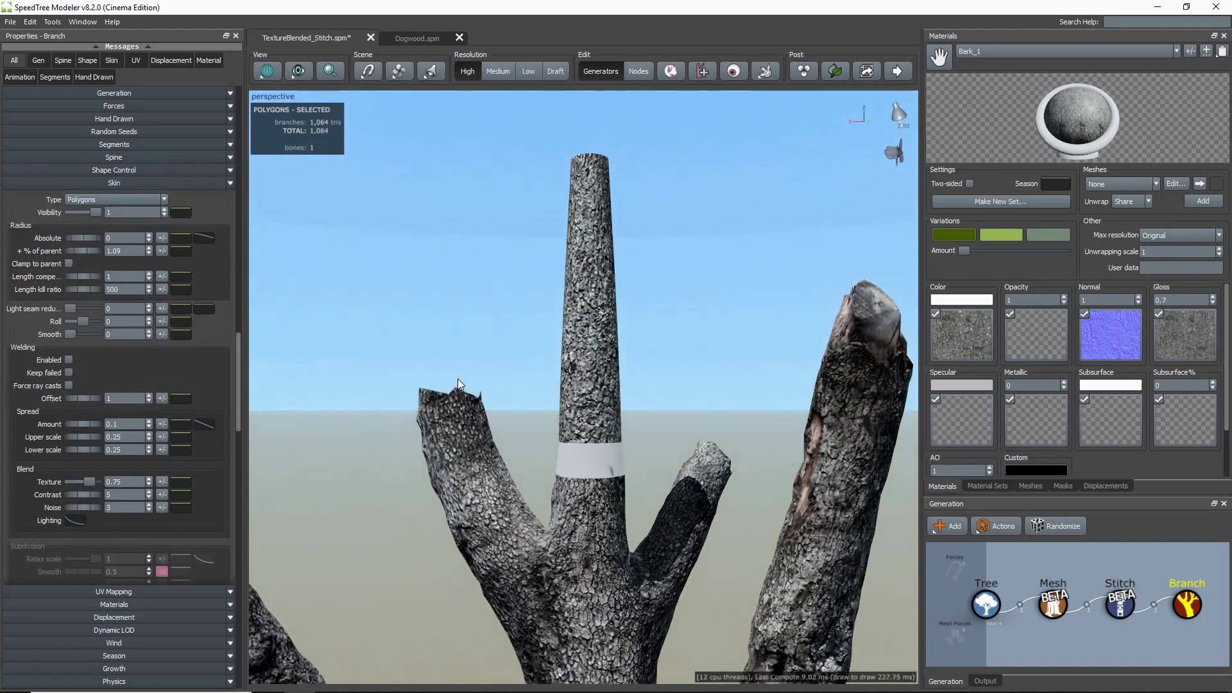
# Step: Tune the Stitch generator's texture blend to noise scale 11, normal map amount 0.81 and sharpness 0.075
pyautogui.click(592, 460)
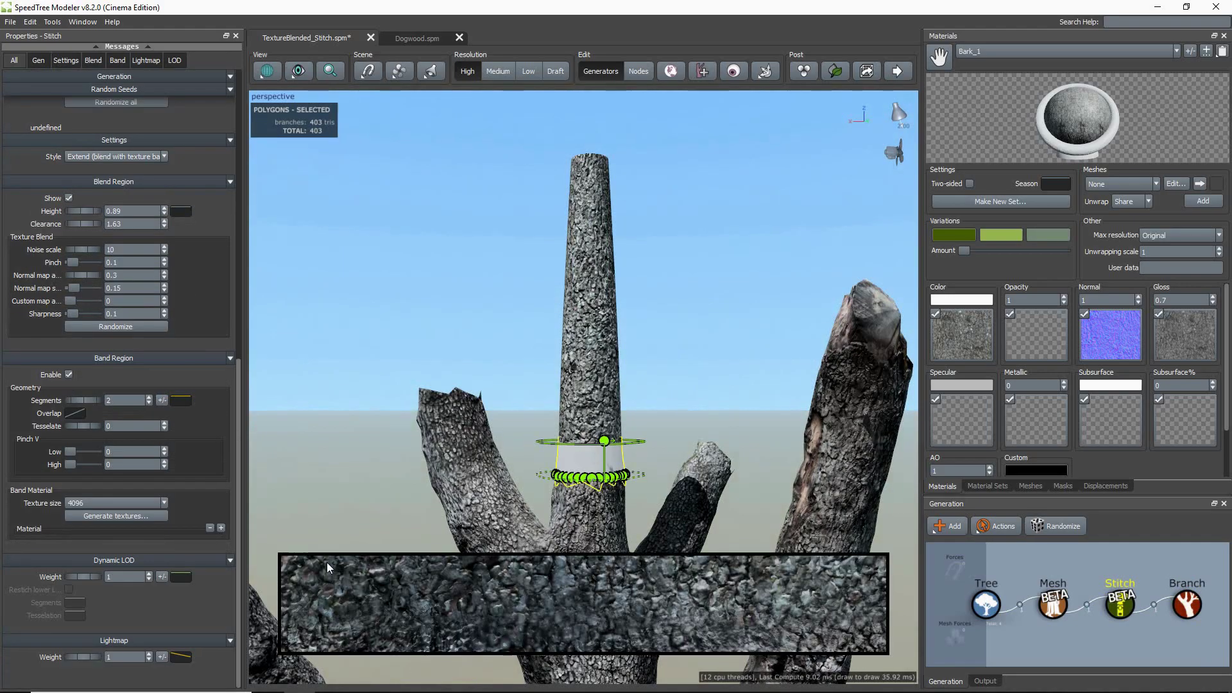
pyautogui.moveTo(84, 250); pyautogui.dragTo(147, 259)
pyautogui.moveTo(68, 275); pyautogui.dragTo(117, 275)
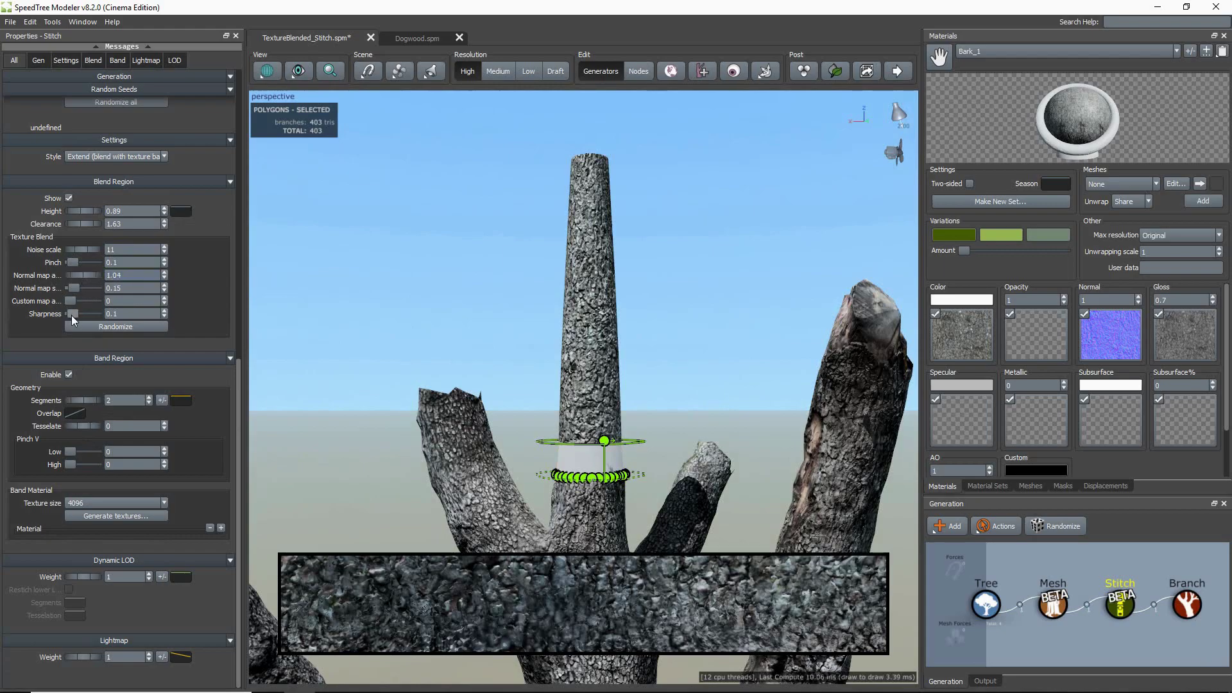
pyautogui.moveTo(72, 315); pyautogui.dragTo(70, 275)
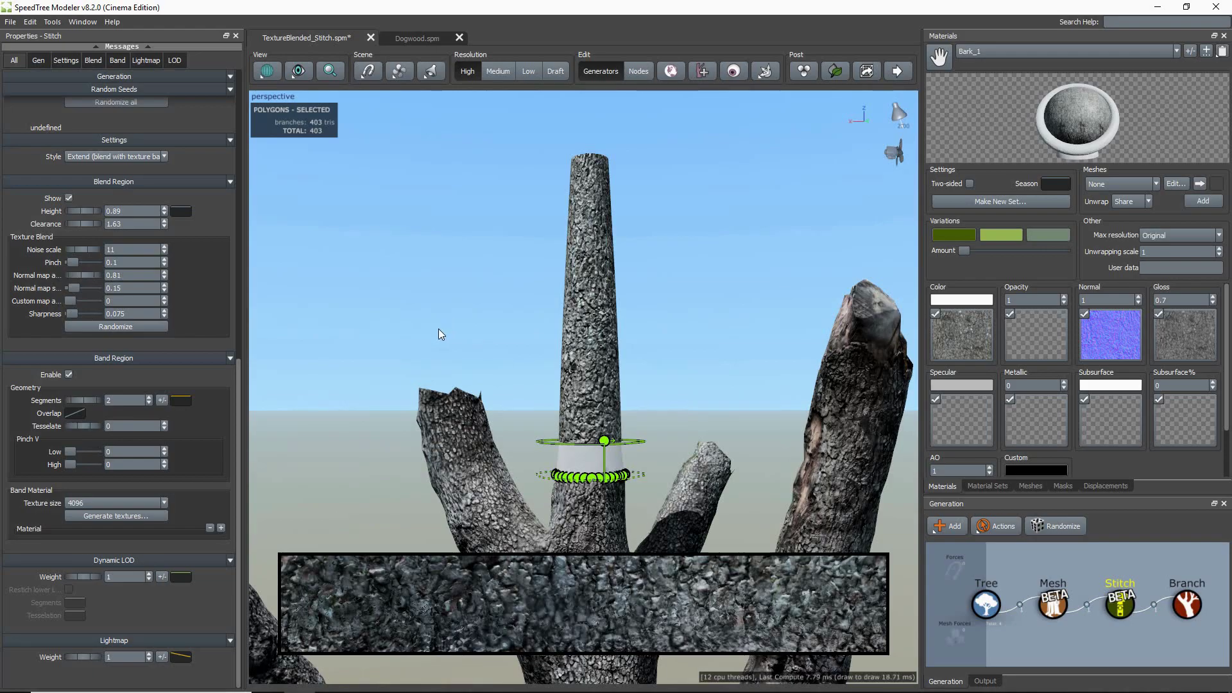
# Step: Try a higher segment count for the Stitch generator's band region and return it to 2
pyautogui.click(130, 402)
pyautogui.click(88, 401)
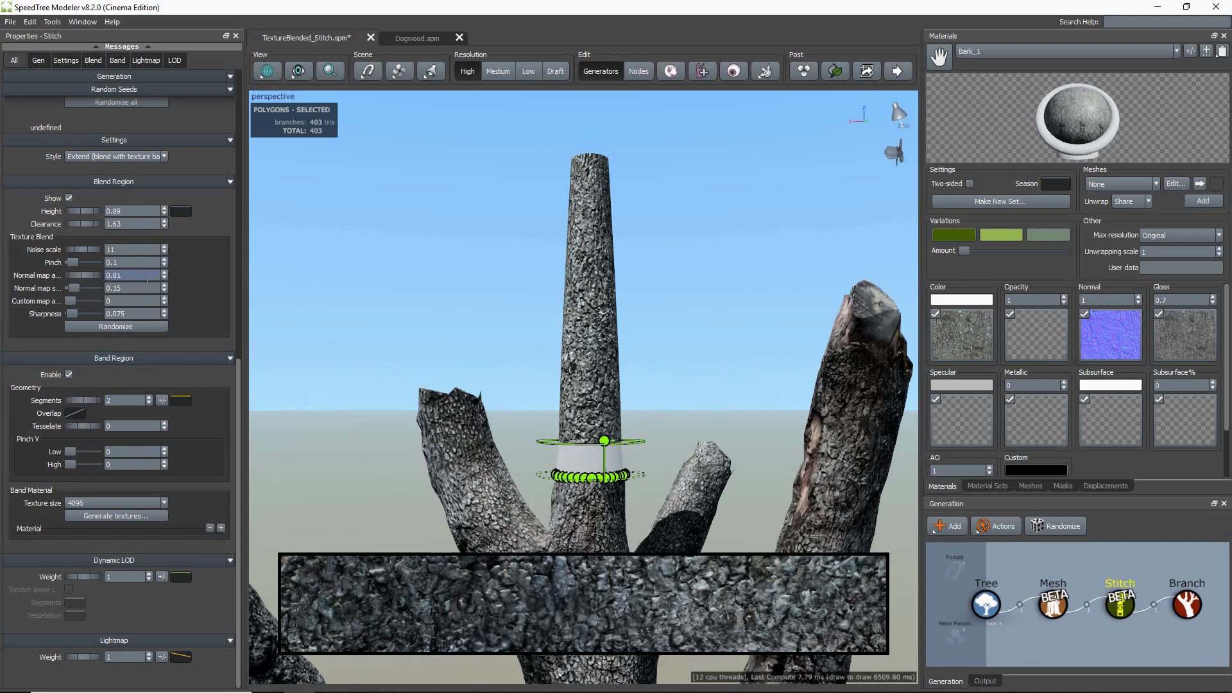
pyautogui.rightClick(305, 74)
pyautogui.click(460, 279)
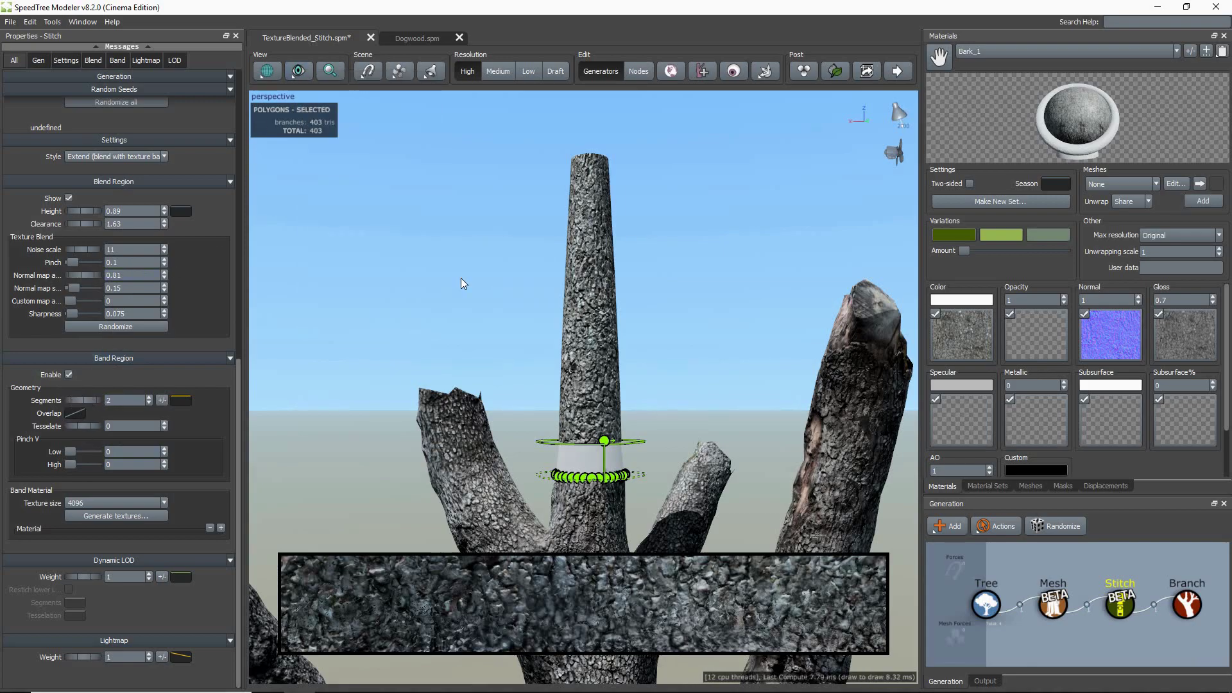
pyautogui.scroll(2, 589, 461)
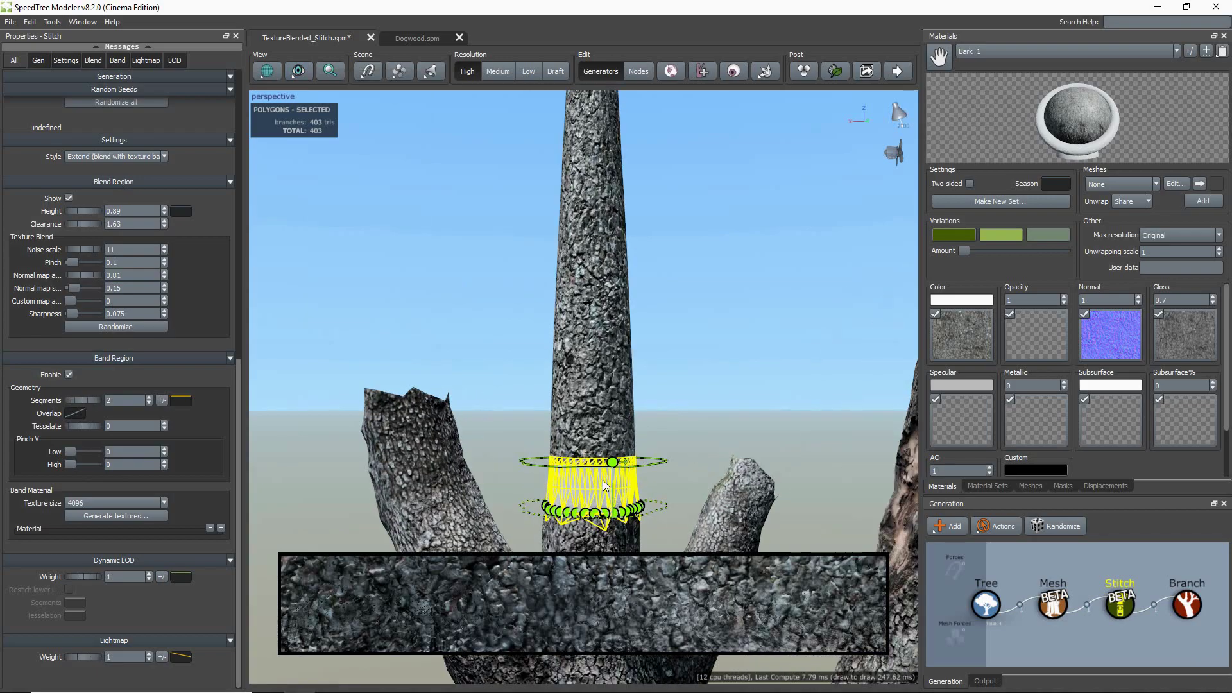
pyautogui.moveTo(133, 399); pyautogui.dragTo(99, 393)
pyautogui.press('Return')
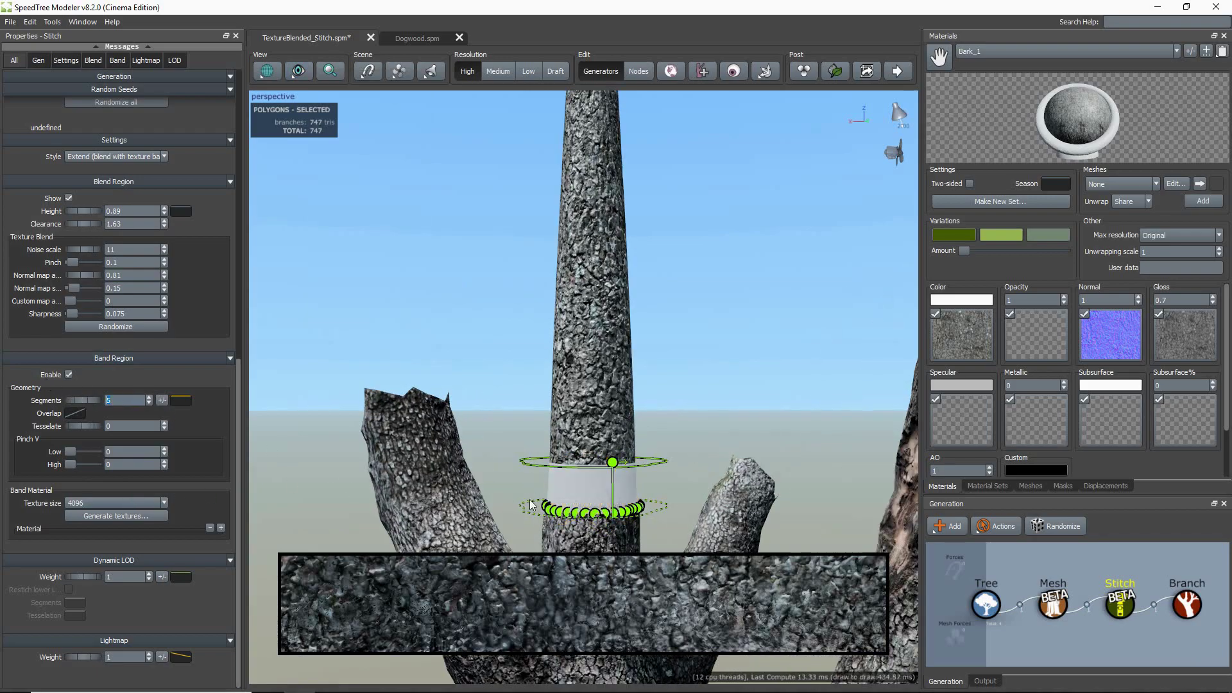
pyautogui.press('Return')
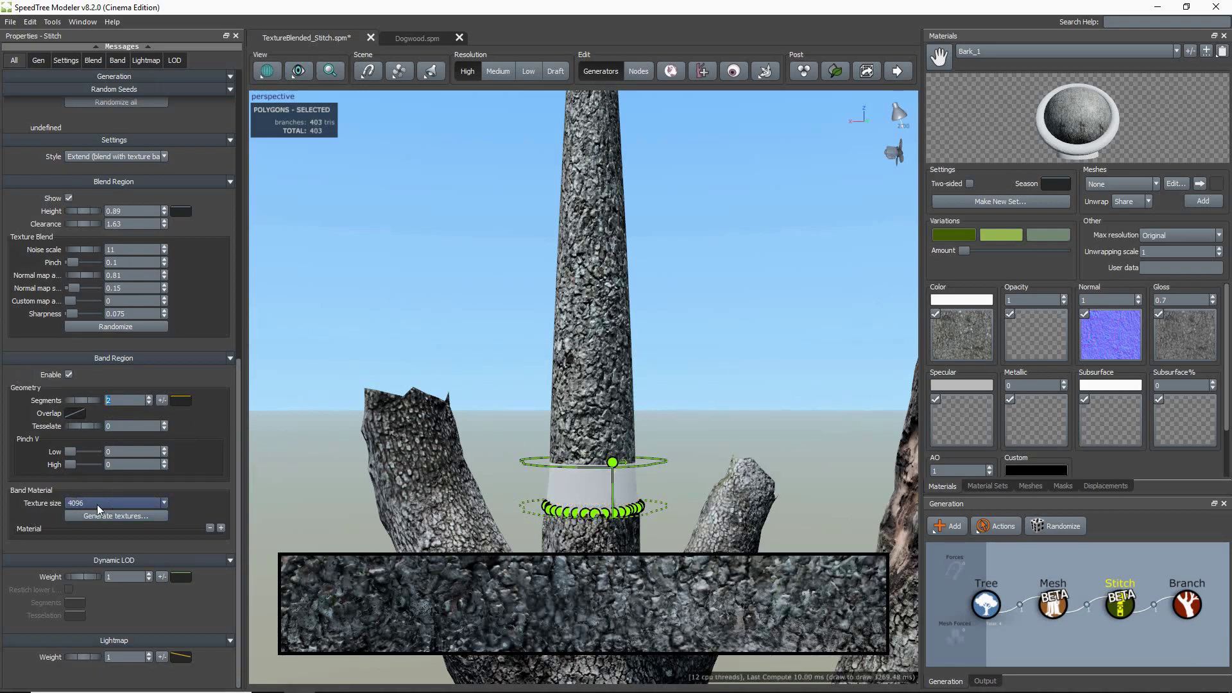
# Step: Generate the stitch's 4096 band textures and save them as Stitch.png in the TextureBlended_Stitch folder
pyautogui.click(109, 516)
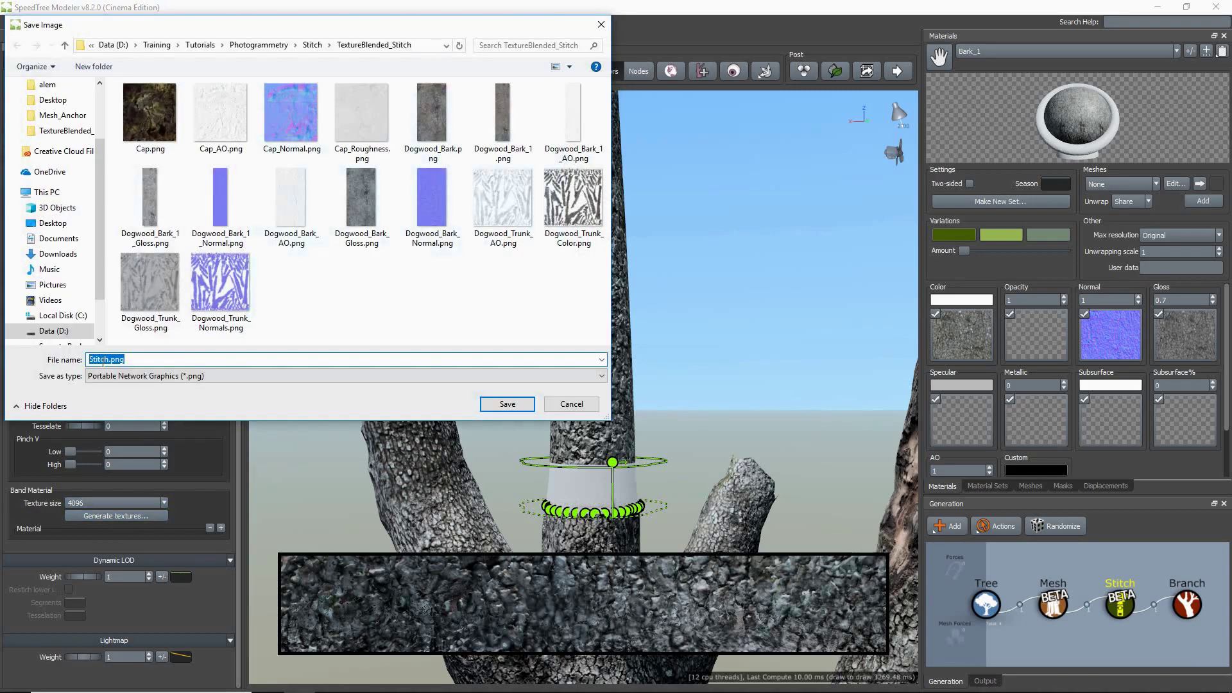
pyautogui.click(507, 403)
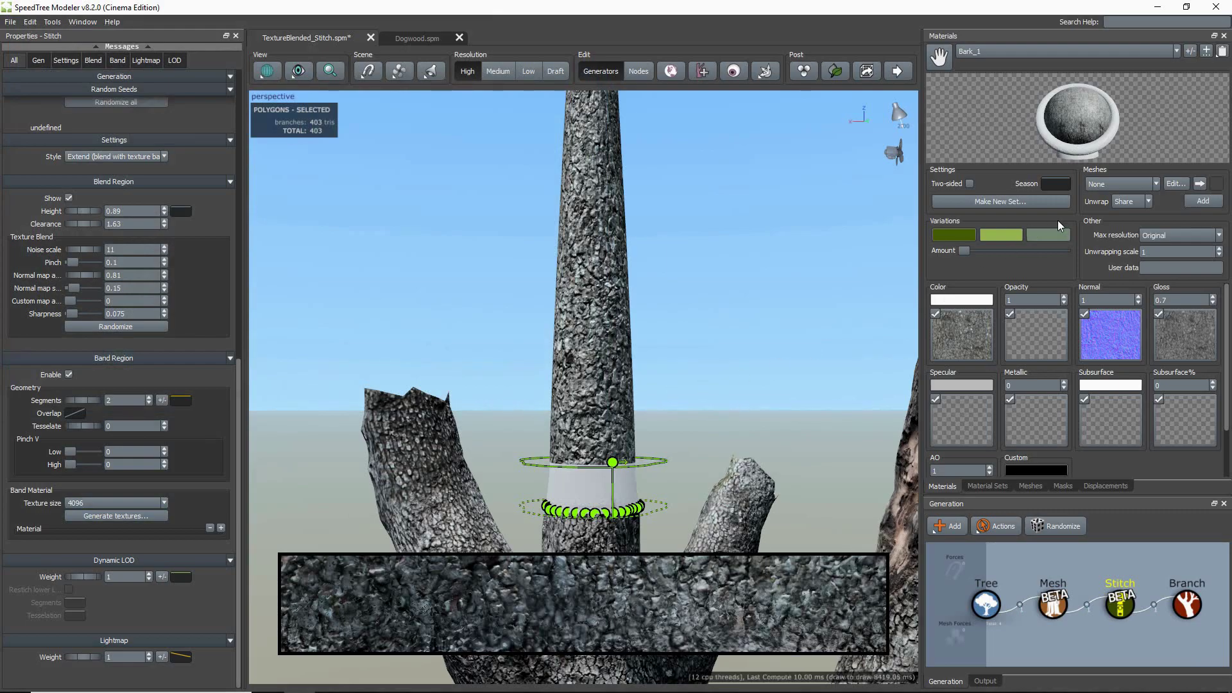
# Step: Create a new material from the Stitch.png texture set and open its Color map settings
pyautogui.click(1207, 52)
pyautogui.scroll(-2, 754, 354)
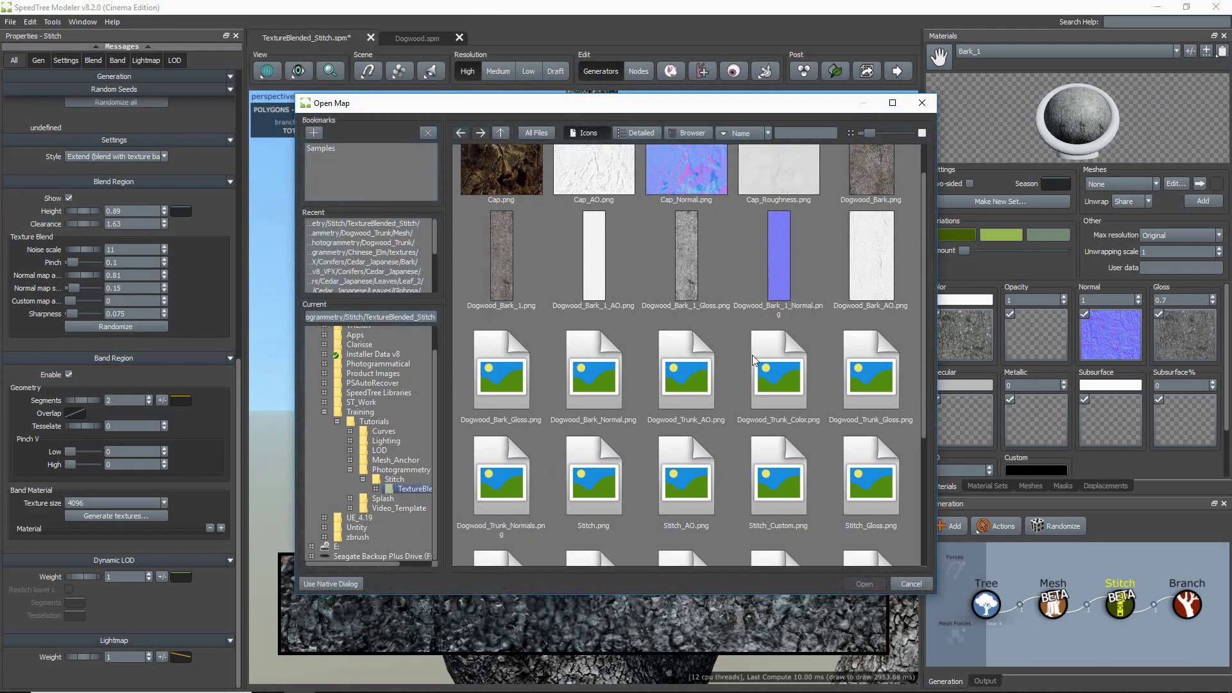
pyautogui.click(599, 436)
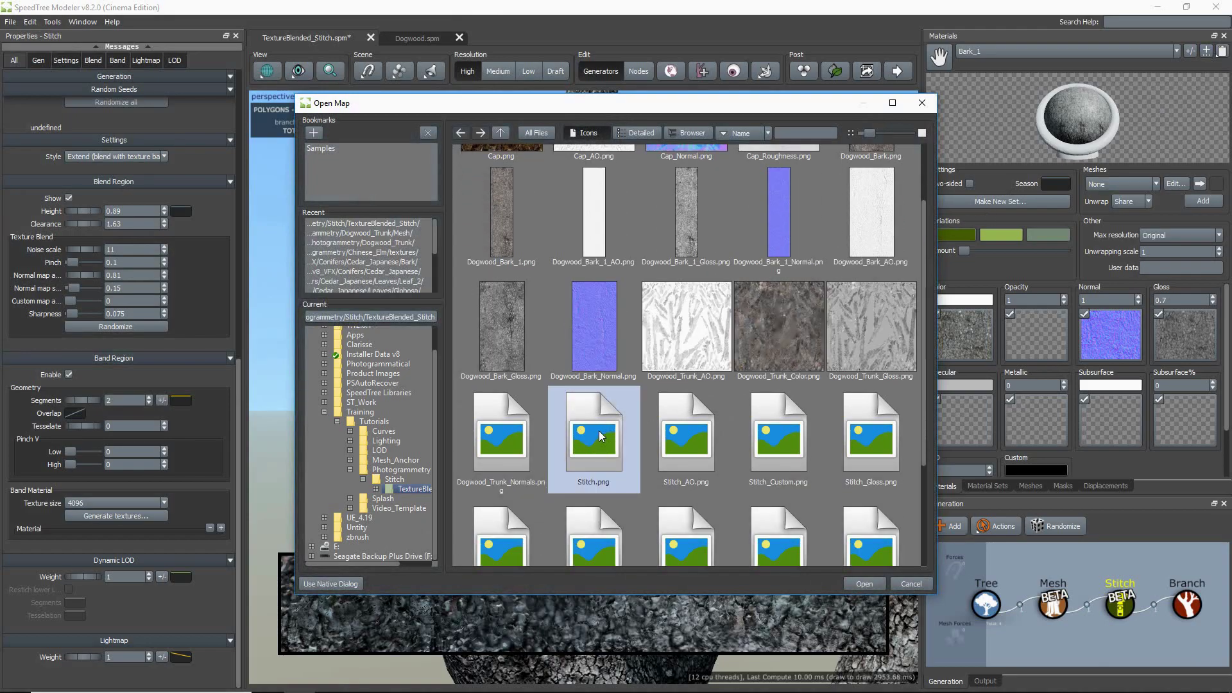
pyautogui.doubleClick(596, 431)
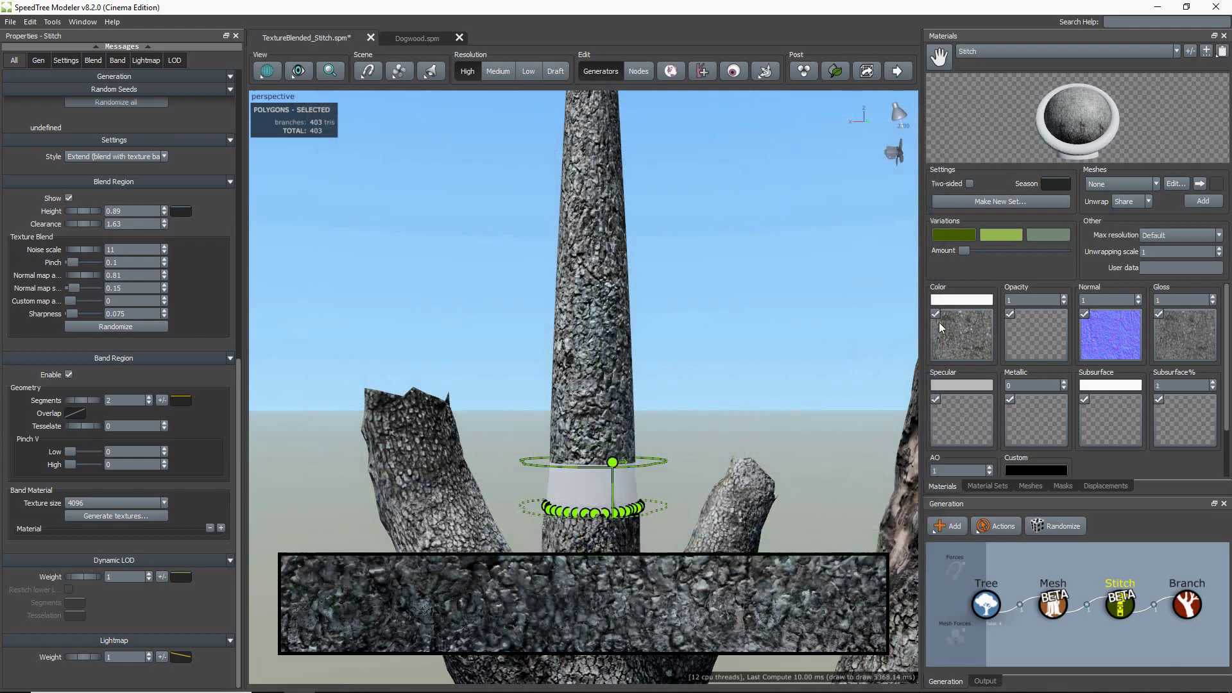
pyautogui.click(979, 344)
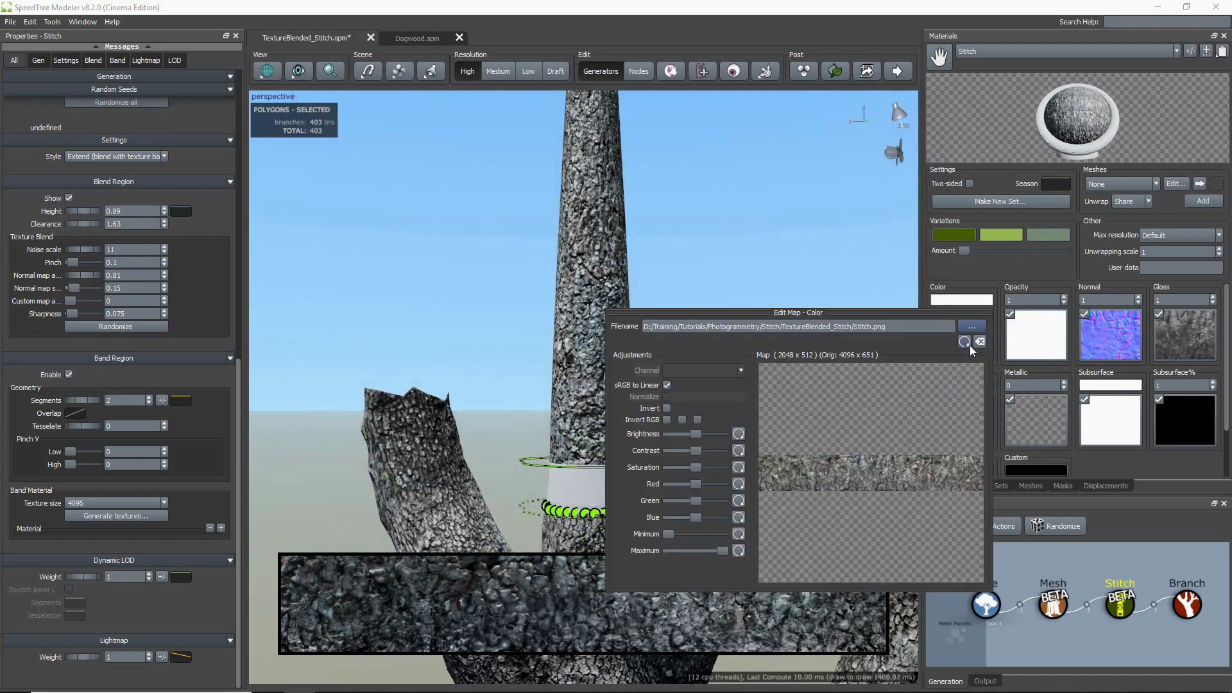
# Step: Check the Stitch material's Normal map and assign the Stitch material to the band region of the Stitch generator
pyautogui.click(1116, 332)
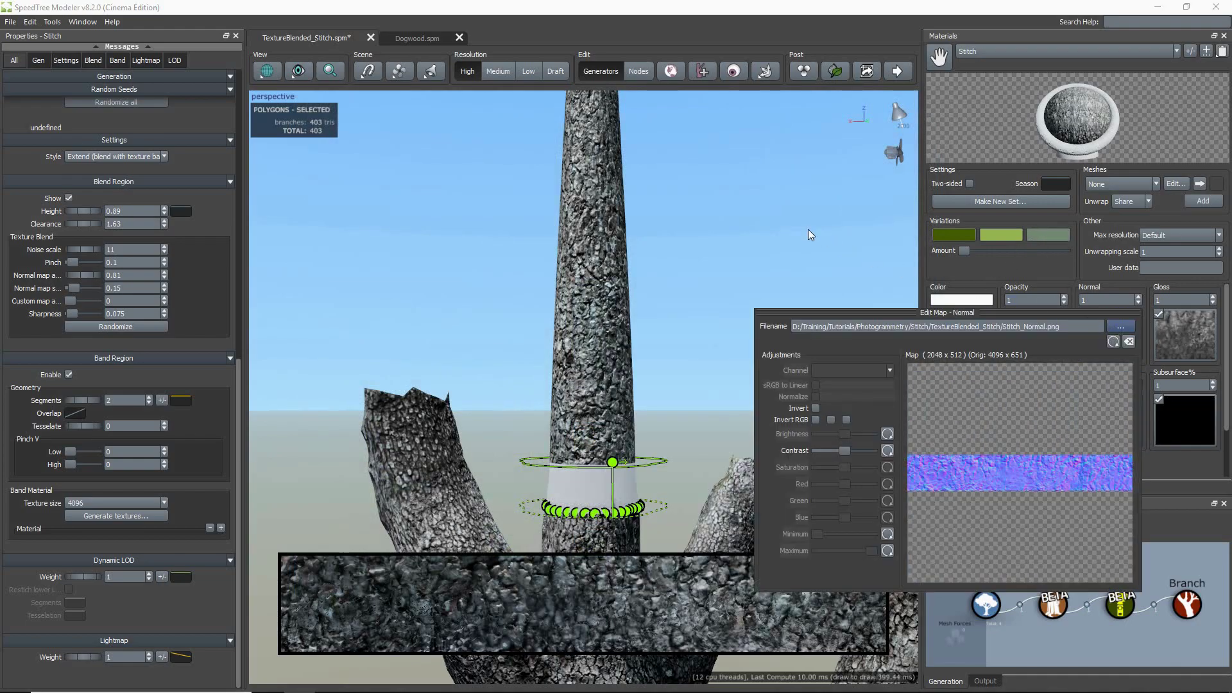
pyautogui.click(795, 218)
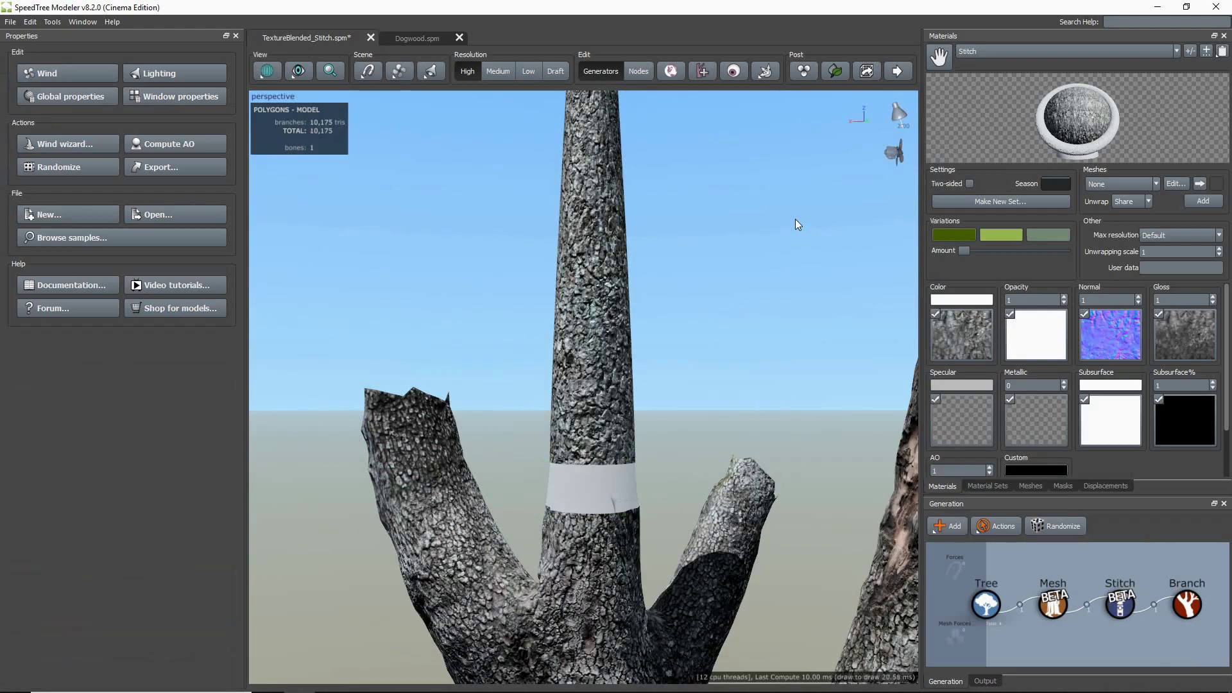
pyautogui.click(586, 485)
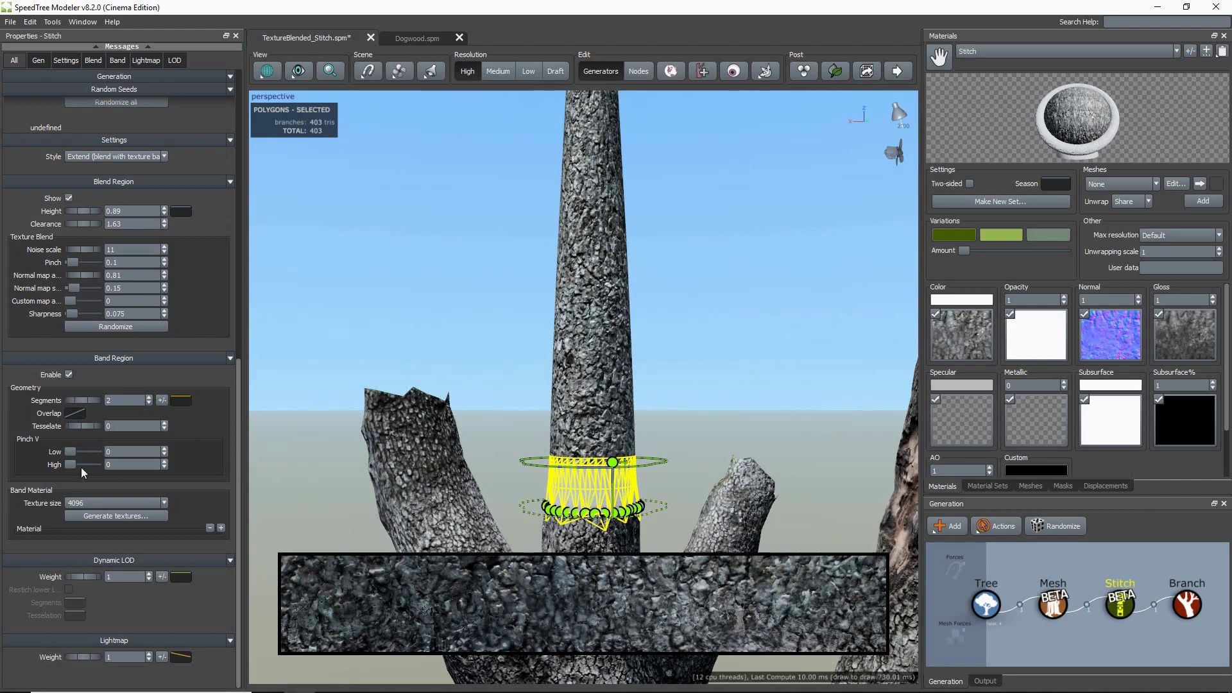
pyautogui.click(221, 529)
pyautogui.click(122, 553)
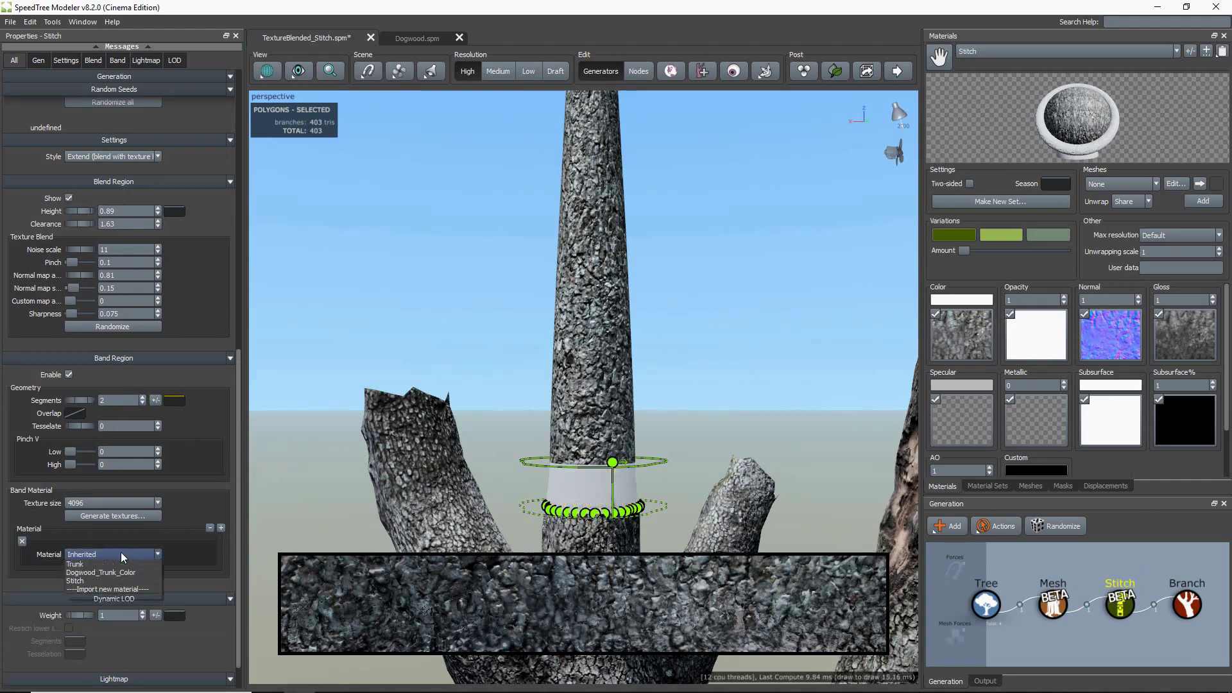
pyautogui.click(90, 595)
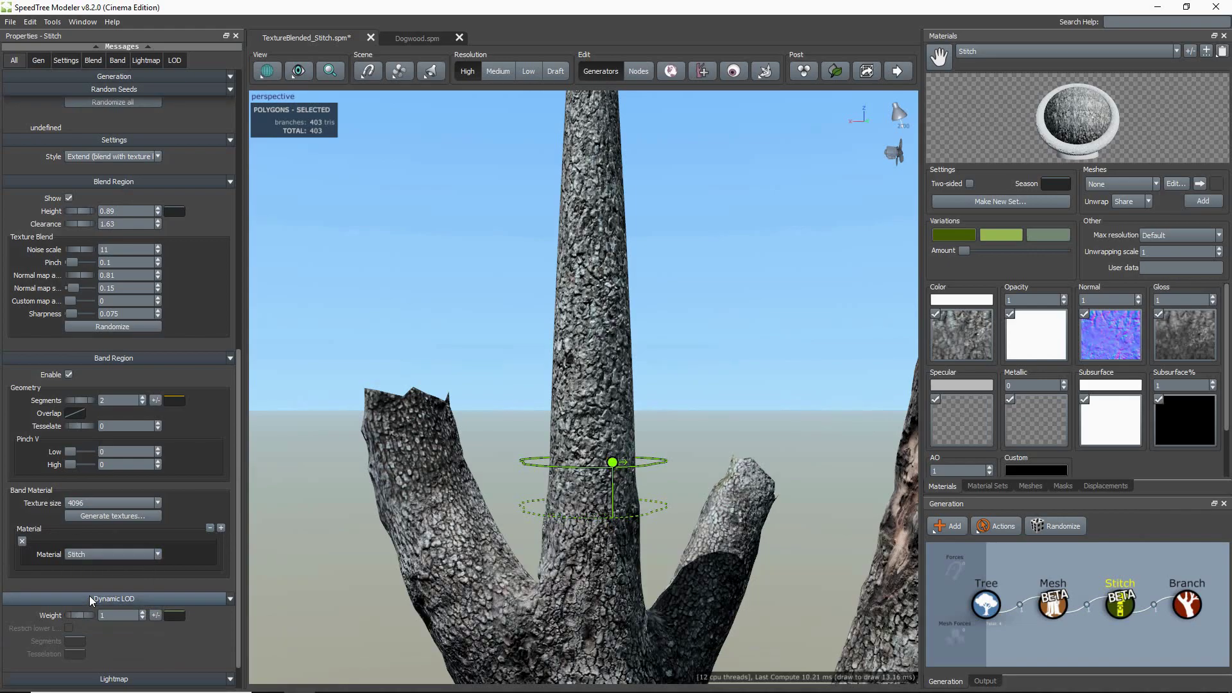
pyautogui.scroll(1, 421, 522)
pyautogui.moveTo(421, 522)
pyautogui.mouseDown()
pyautogui.moveTo(434, 507)
pyautogui.moveTo(450, 513)
pyautogui.moveTo(430, 507)
pyautogui.mouseUp()
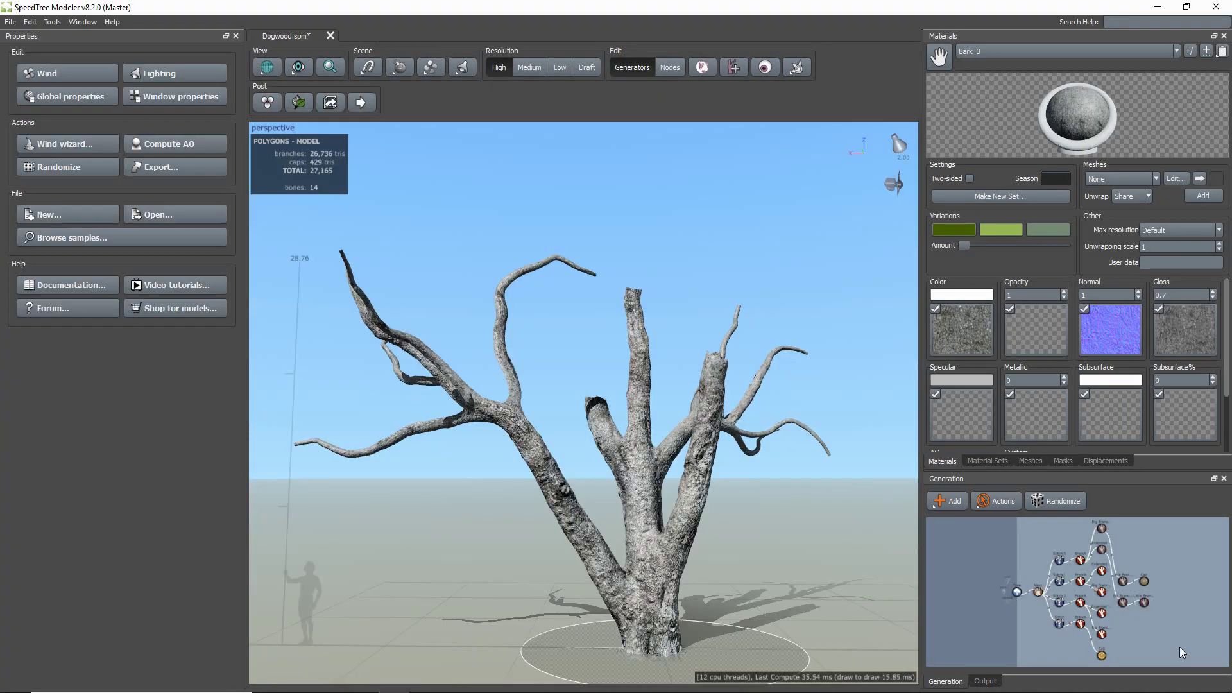
# Step: Unhide the dogwood's hidden generators level by level, from the two bifurcation branch generators through the phyllotaxy pair to the outermost pair
pyautogui.moveTo(847, 526)
pyautogui.mouseDown()
pyautogui.moveTo(805, 549)
pyautogui.moveTo(860, 546)
pyautogui.moveTo(849, 533)
pyautogui.mouseUp()
pyautogui.click(1098, 522)
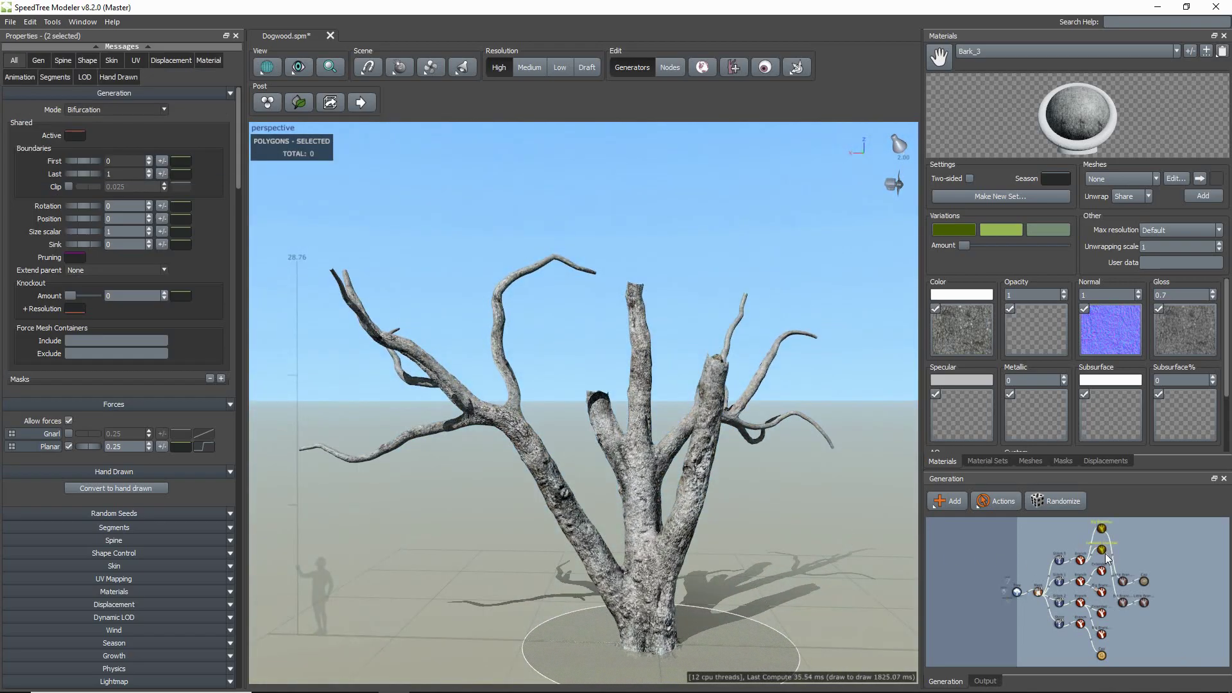
pyautogui.moveTo(780, 474); pyautogui.dragTo(802, 487)
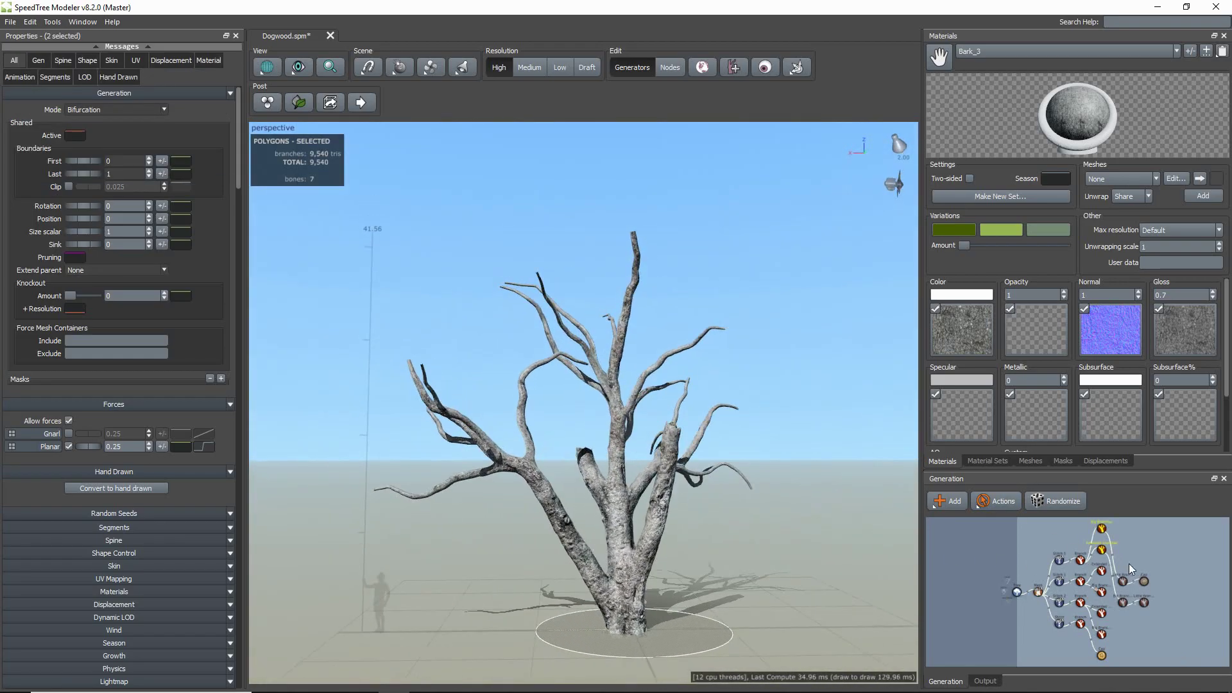
pyautogui.moveTo(1129, 563); pyautogui.dragTo(1115, 608)
pyautogui.press('h')
pyautogui.moveTo(783, 458)
pyautogui.mouseDown()
pyautogui.moveTo(768, 488)
pyautogui.moveTo(760, 461)
pyautogui.mouseUp()
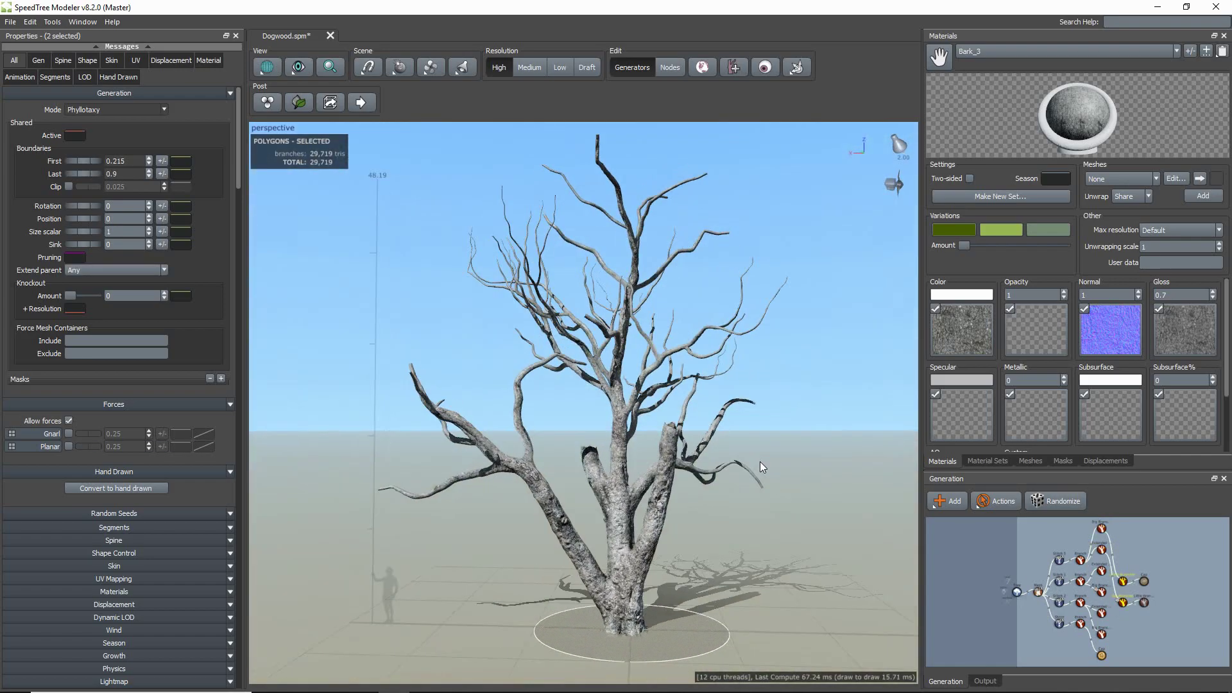
pyautogui.moveTo(1160, 570); pyautogui.dragTo(1132, 610)
pyautogui.press('h')
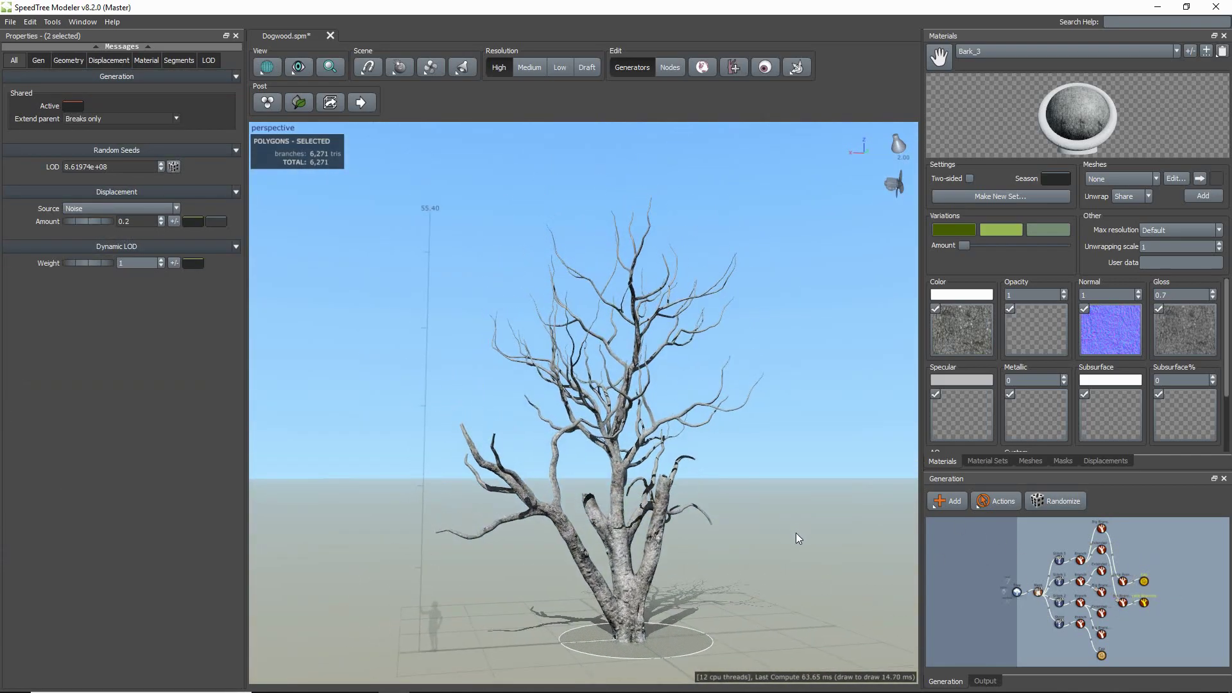
pyautogui.click(735, 523)
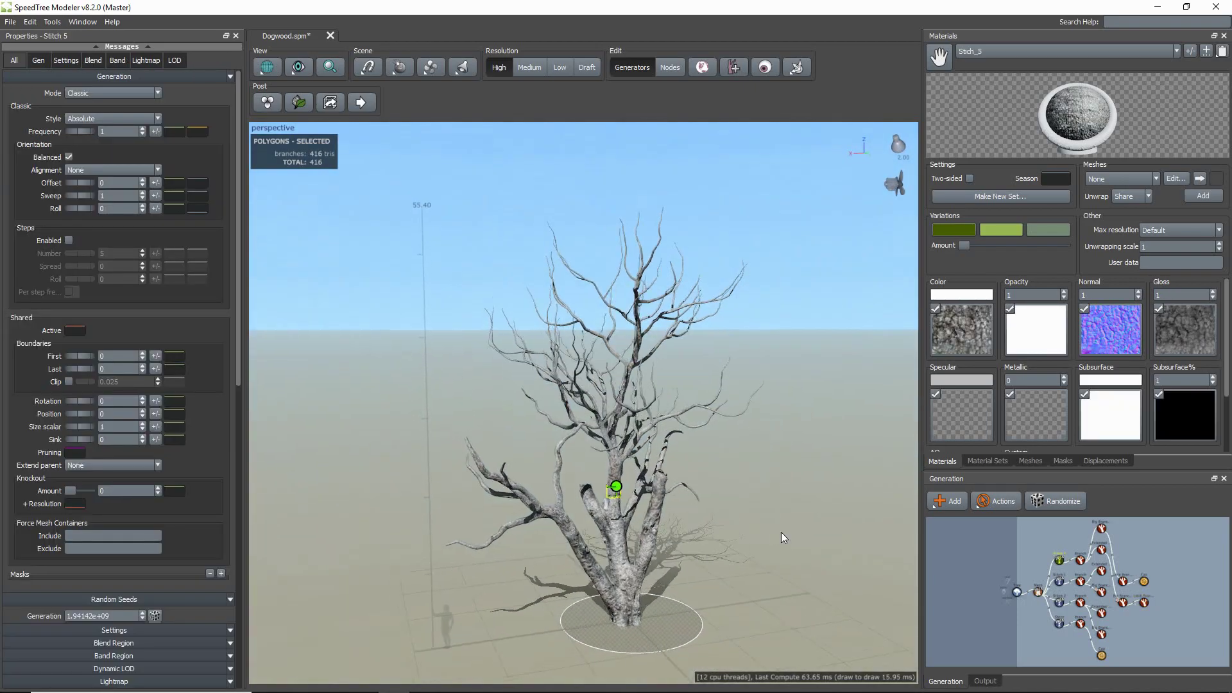